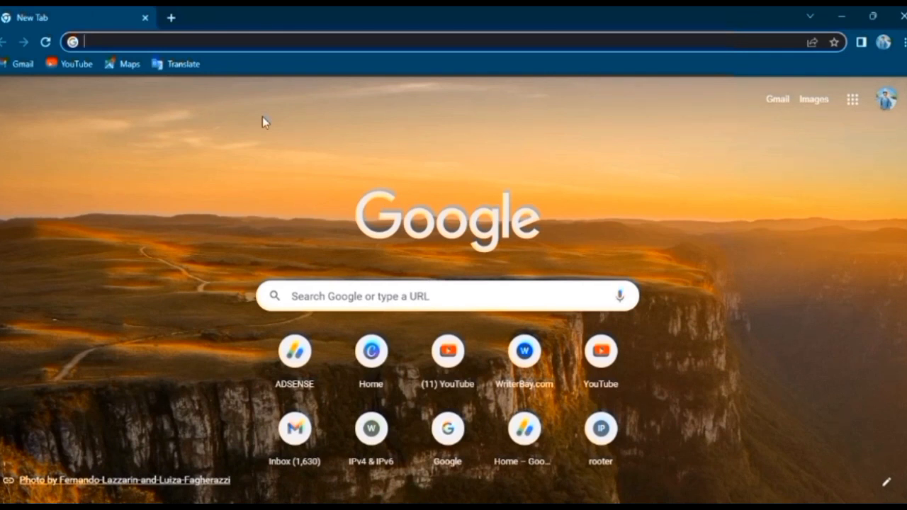
Open the Canva home page and load photopea.com in a second browser tab
{"action": "left_click", "coordinate": [379, 367]}
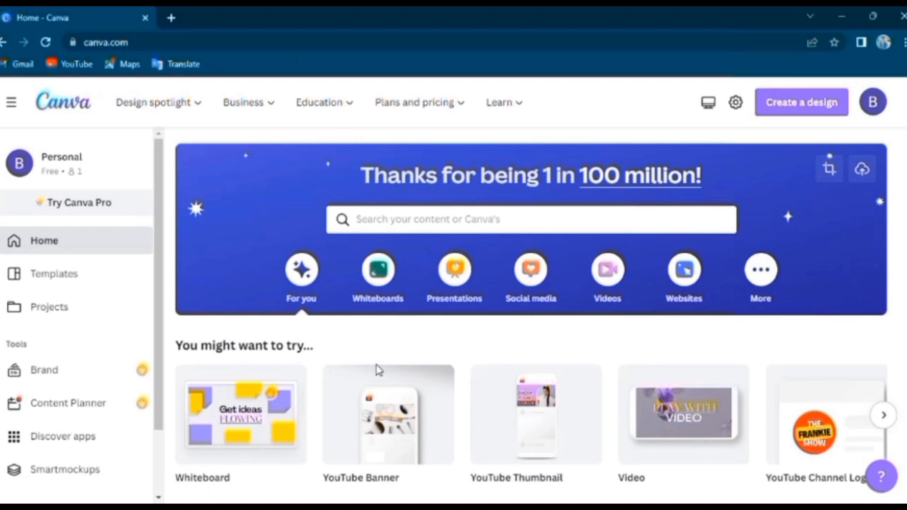
{"action": "left_click", "coordinate": [174, 19]}
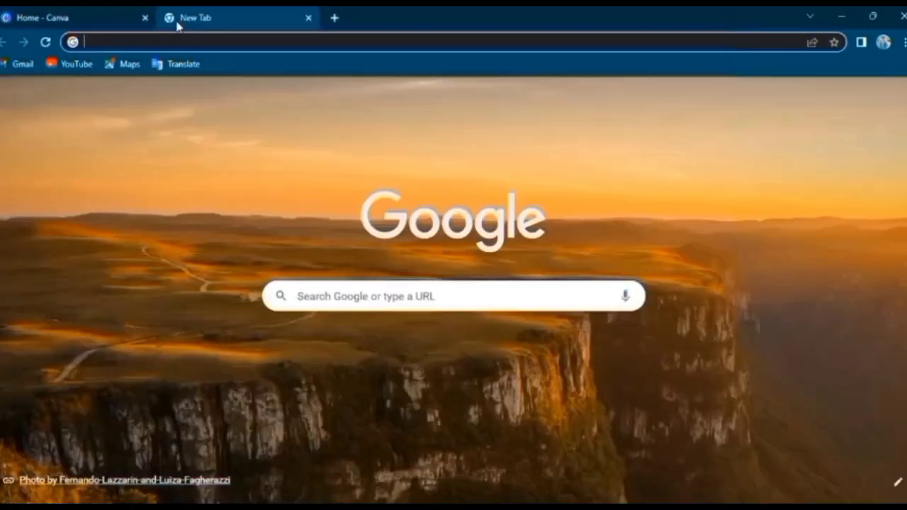
{"action": "type", "text": "photopea.com"}
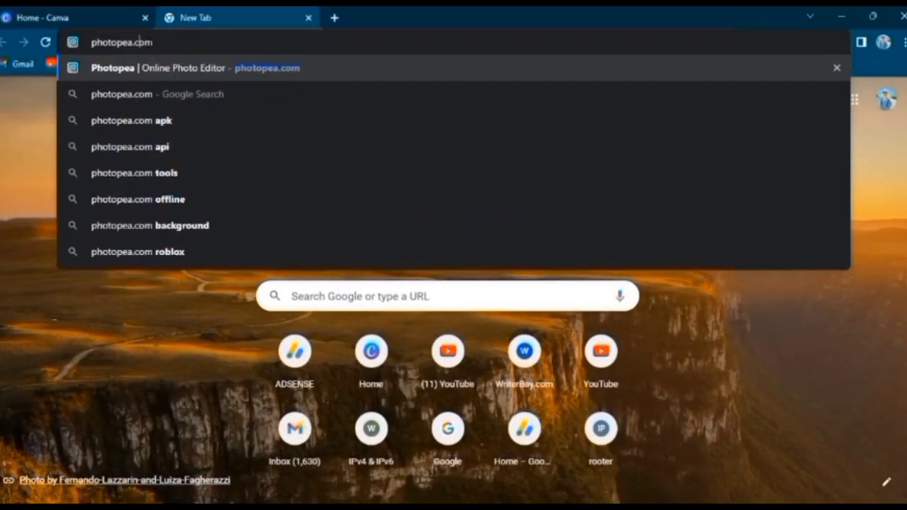
{"action": "left_click", "coordinate": [173, 66]}
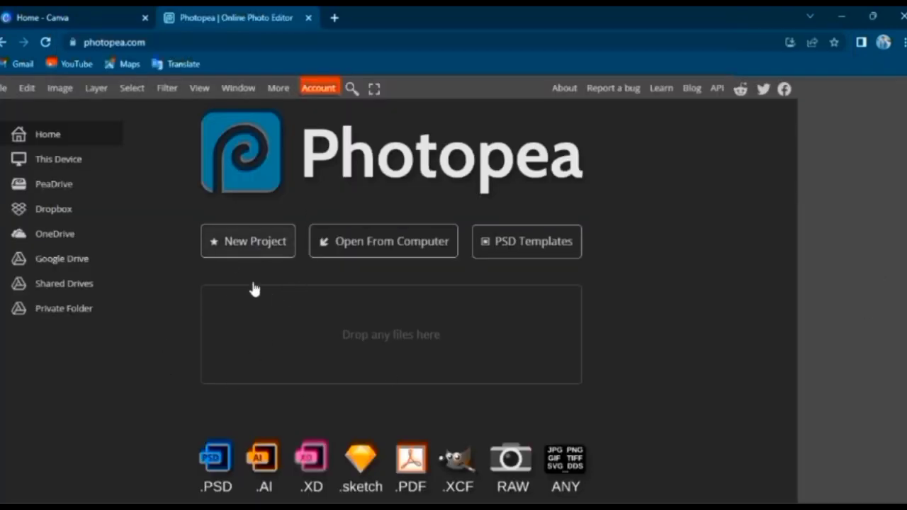
Create a new 1280 x 720 pixel project at 72 pixels per inch with a white background
{"action": "left_click", "coordinate": [258, 238]}
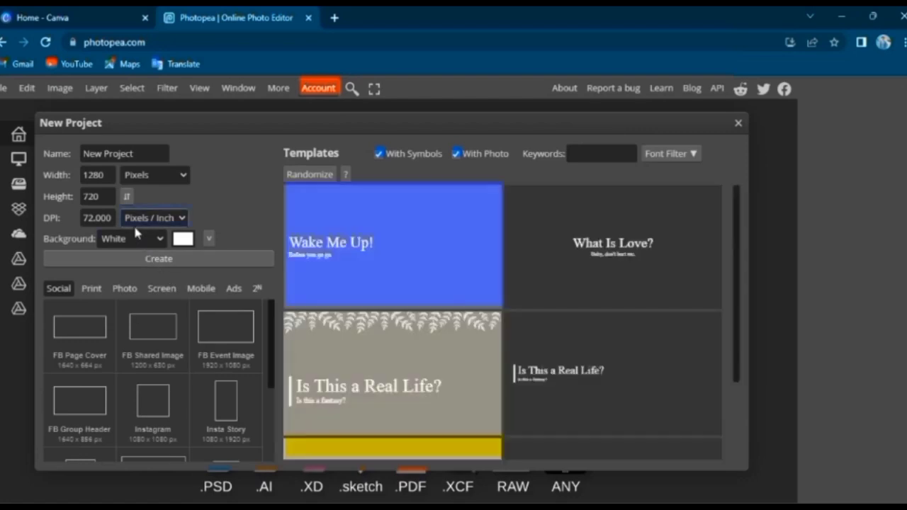
{"action": "left_click", "coordinate": [97, 199]}
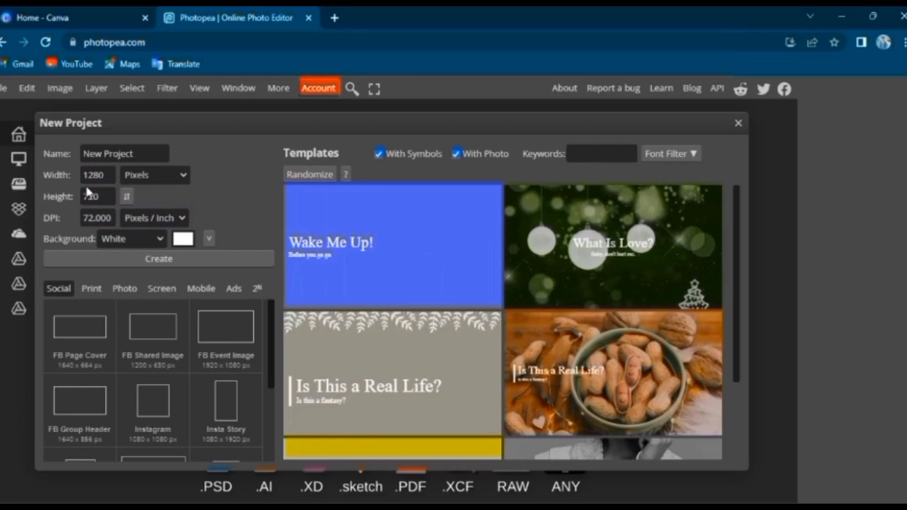
{"action": "double_click", "coordinate": [91, 199]}
{"action": "left_click", "coordinate": [136, 159]}
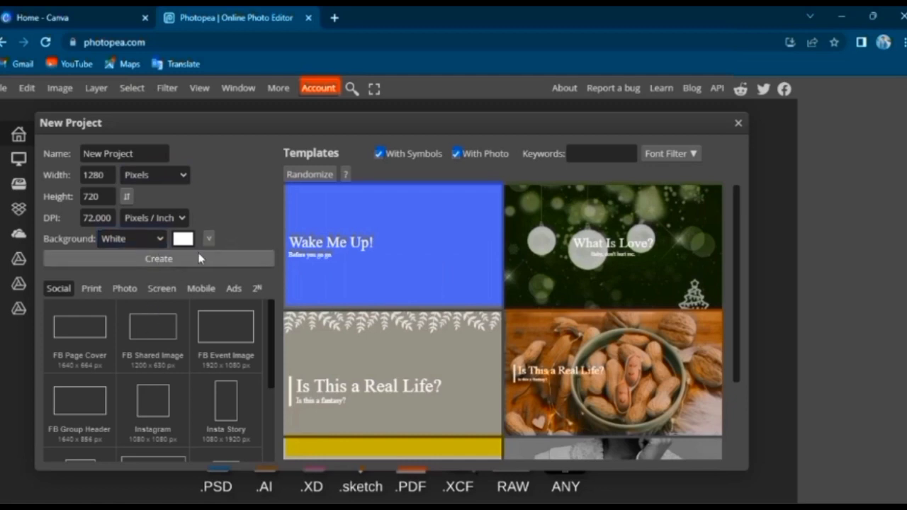
{"action": "left_click", "coordinate": [175, 260]}
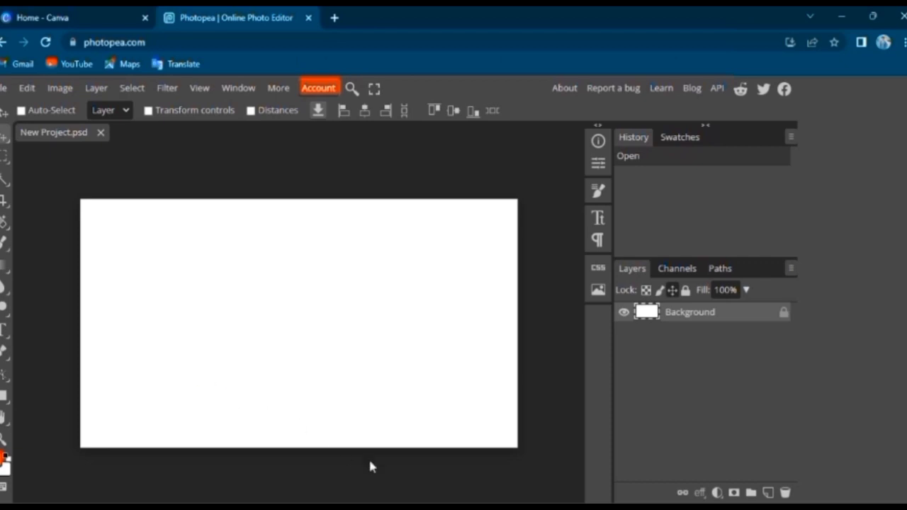
Place the background-free portrait of the man in the grey vest into the project
{"action": "left_click", "coordinate": [768, 493]}
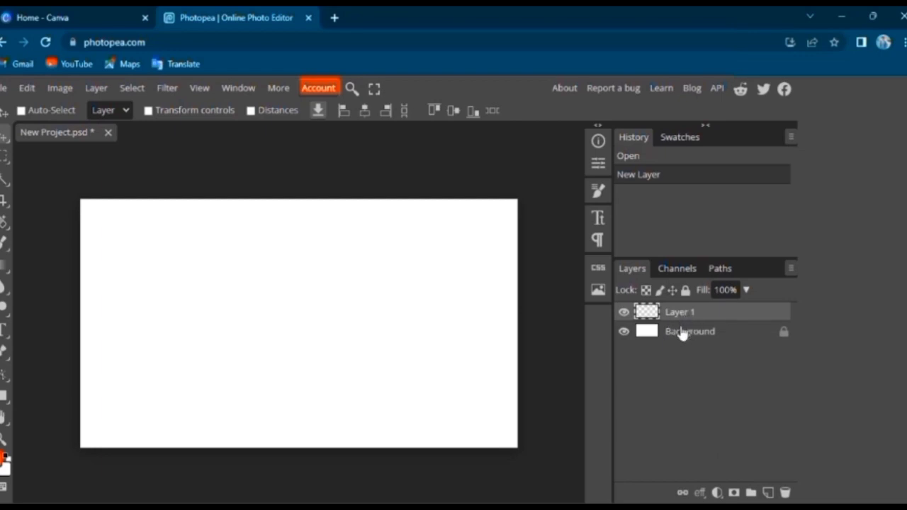
{"action": "left_click", "coordinate": [785, 492]}
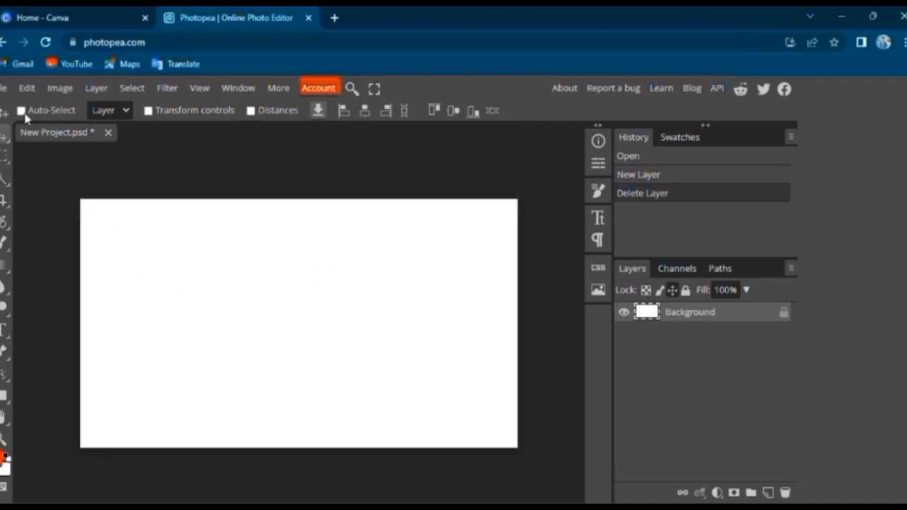
{"action": "left_click", "coordinate": [5, 89]}
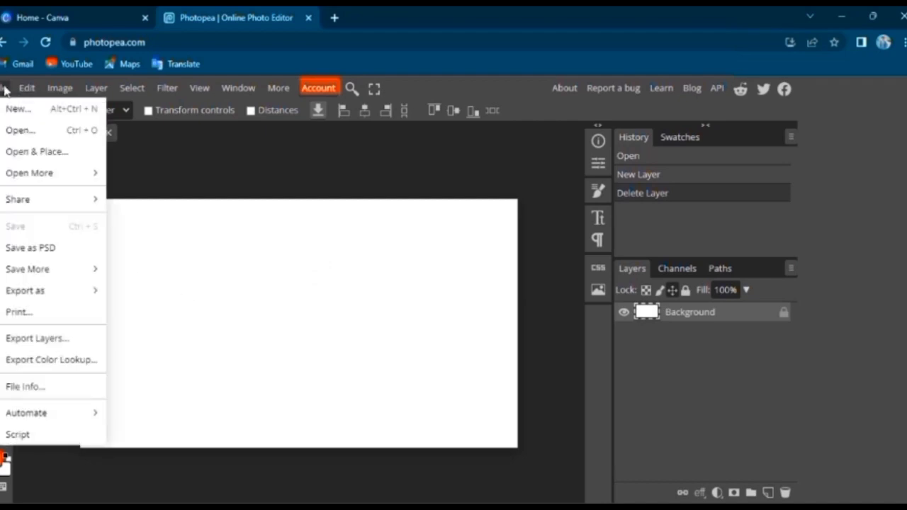
{"action": "left_click", "coordinate": [22, 154]}
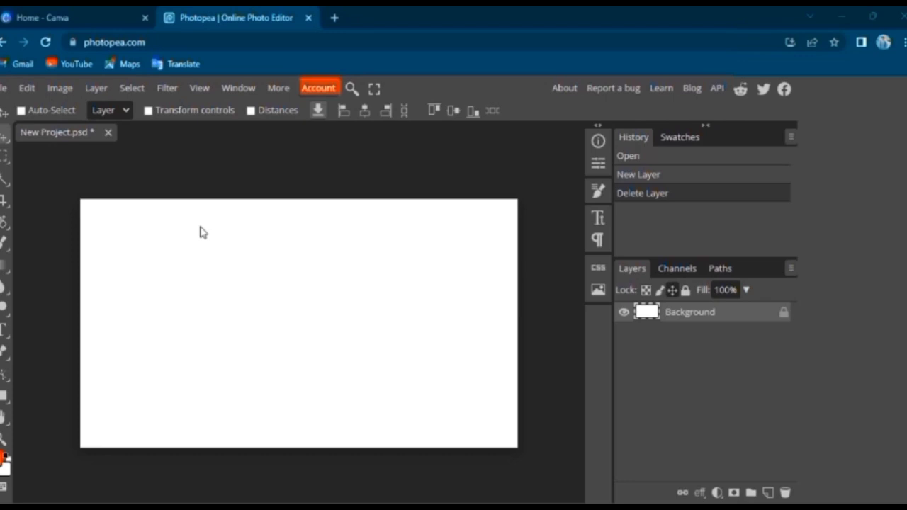
{"action": "left_click", "coordinate": [448, 321]}
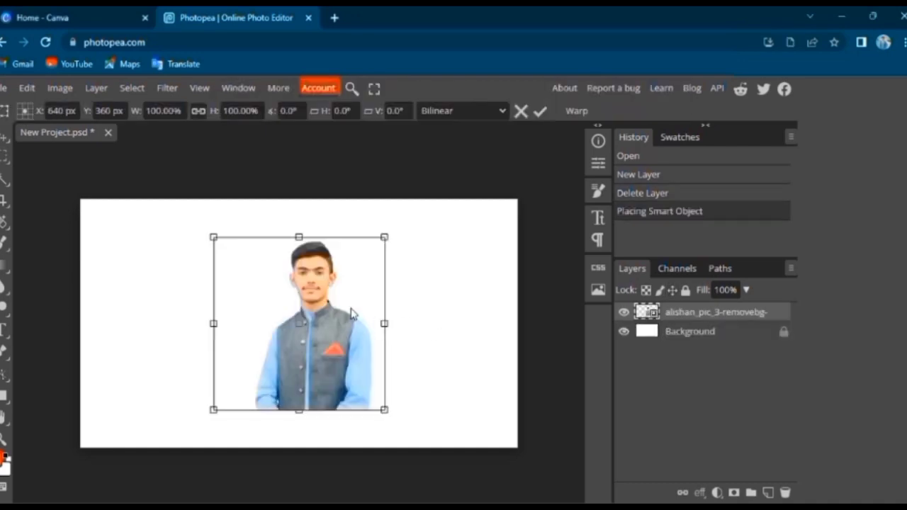
Enlarge the portrait to about 138% and move it to the canvas's right side at about X 966, Y 388 px
{"action": "left_click_drag", "start_coordinate": [306, 302], "coordinate": [354, 304]}
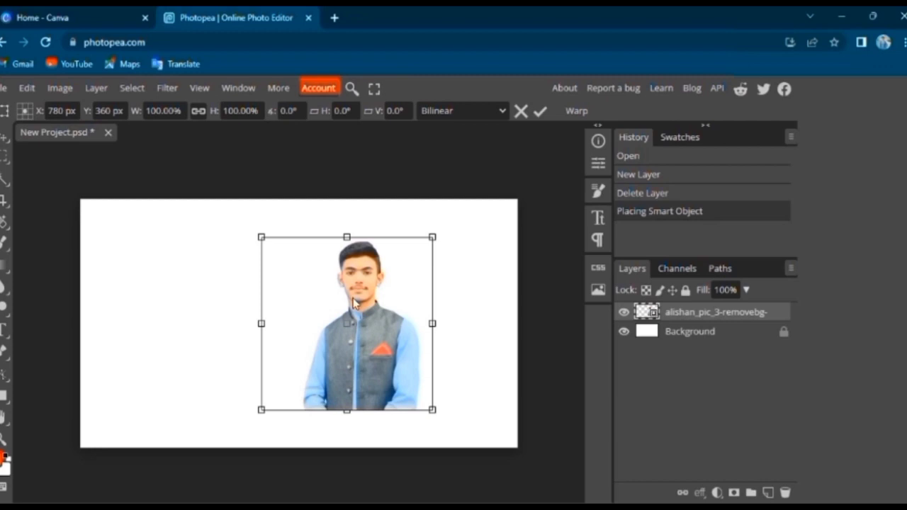
{"action": "left_click_drag", "start_coordinate": [347, 229], "coordinate": [350, 181]}
{"action": "left_click_drag", "start_coordinate": [347, 411], "coordinate": [347, 435]}
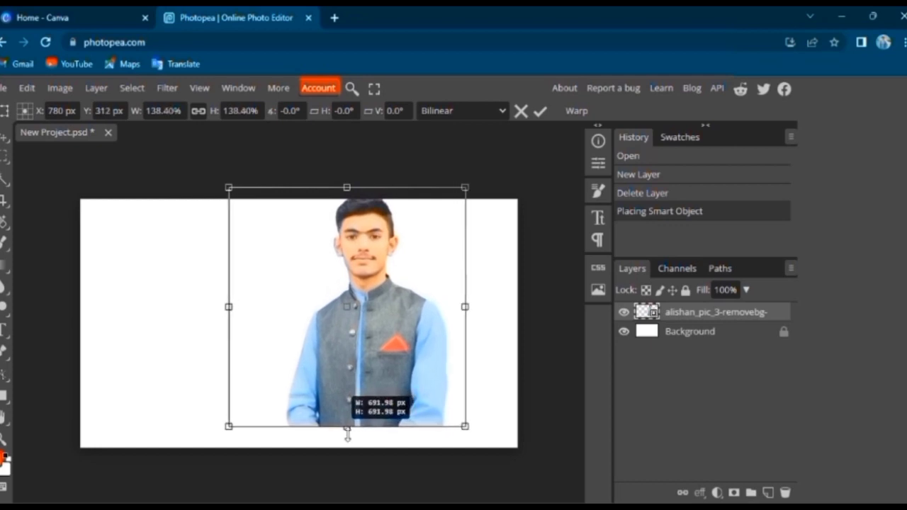
{"action": "left_click_drag", "start_coordinate": [377, 320], "coordinate": [441, 357]}
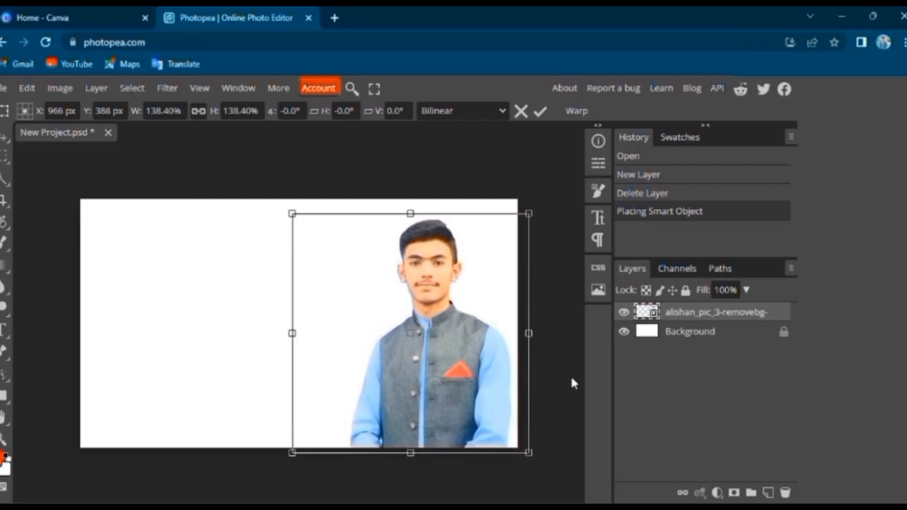
{"action": "left_click", "coordinate": [3, 139]}
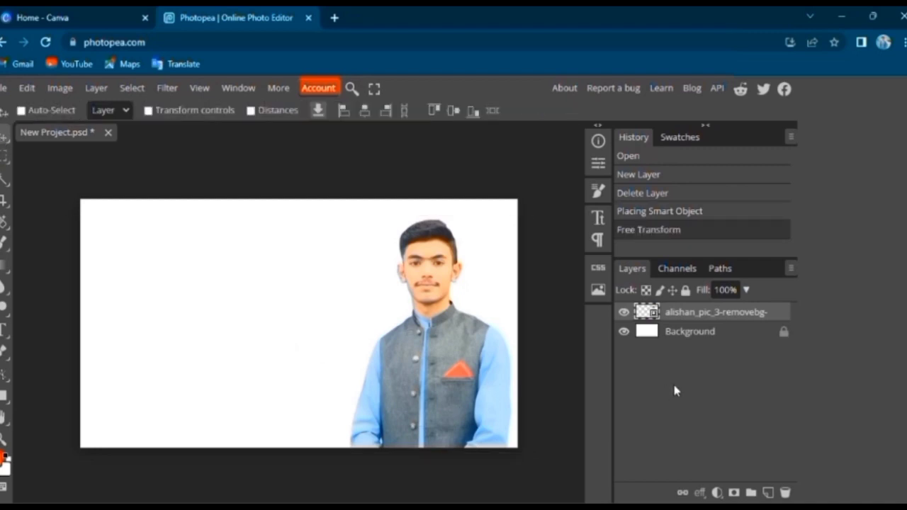
Add a new empty layer and place the orange rectangle image "download (1)" above it
{"action": "left_click", "coordinate": [768, 492]}
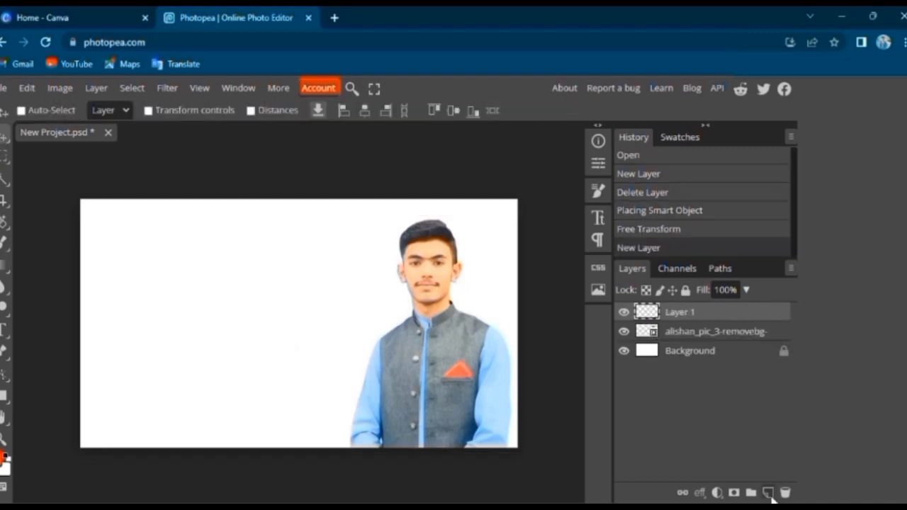
{"action": "left_click", "coordinate": [3, 88]}
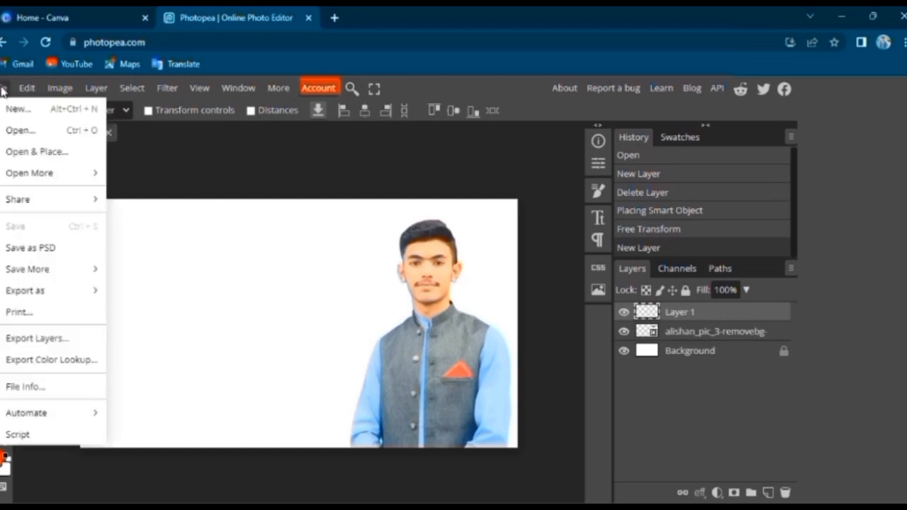
{"action": "left_click", "coordinate": [16, 153]}
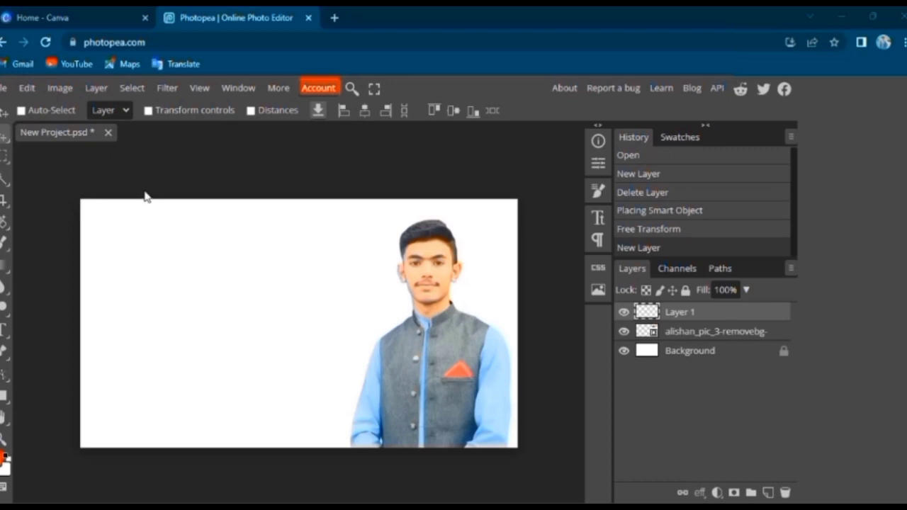
{"action": "left_click", "coordinate": [440, 328]}
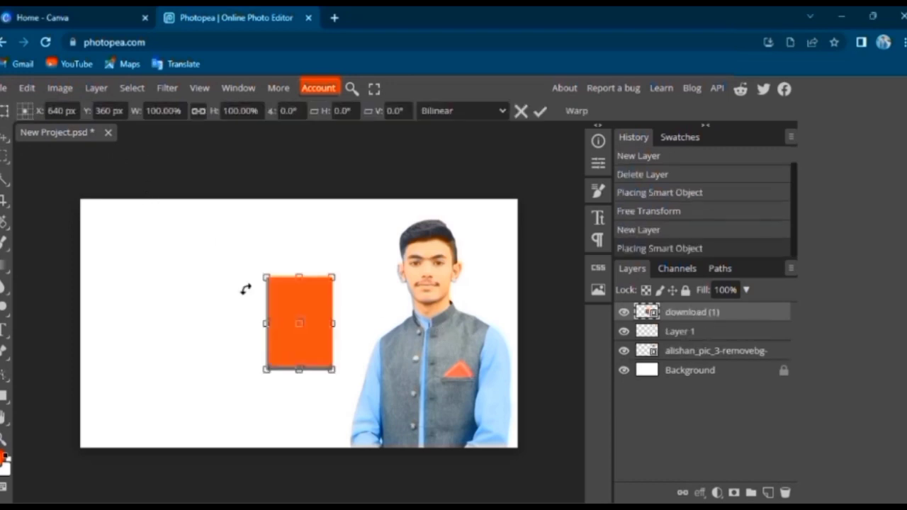
Scale the orange rectangle to about 342%, rotate it about 30° and position it over the canvas's left side at about X 135, Y 360 px
{"action": "left_click_drag", "start_coordinate": [299, 276], "coordinate": [320, 186]}
{"action": "left_click_drag", "start_coordinate": [298, 372], "coordinate": [298, 418]}
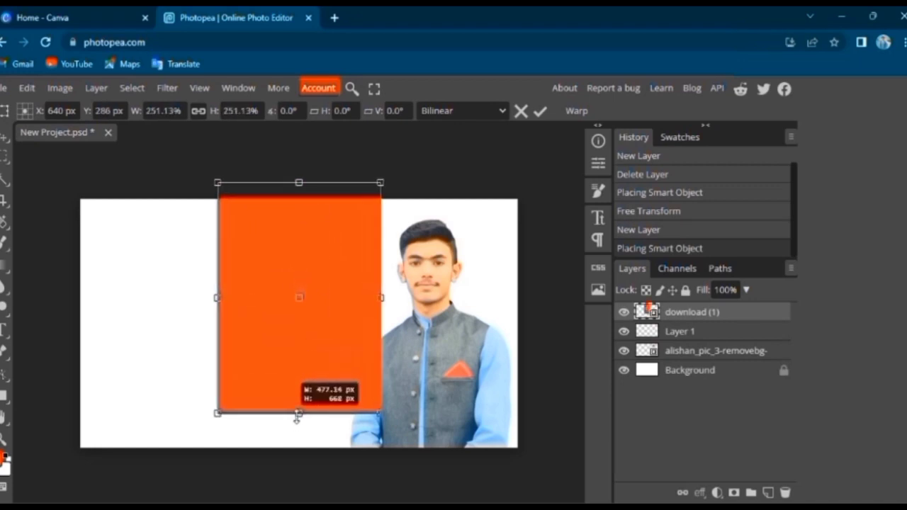
{"action": "left_click_drag", "start_coordinate": [202, 301], "coordinate": [176, 212]}
{"action": "left_click_drag", "start_coordinate": [290, 281], "coordinate": [206, 327]}
{"action": "left_click_drag", "start_coordinate": [273, 251], "coordinate": [163, 273]}
{"action": "left_click_drag", "start_coordinate": [236, 391], "coordinate": [233, 389]}
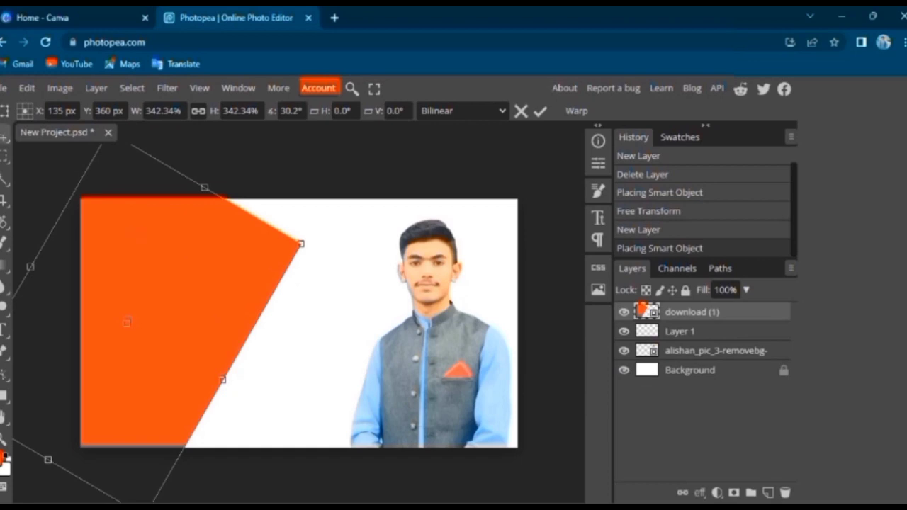
{"action": "key", "text": "Return"}
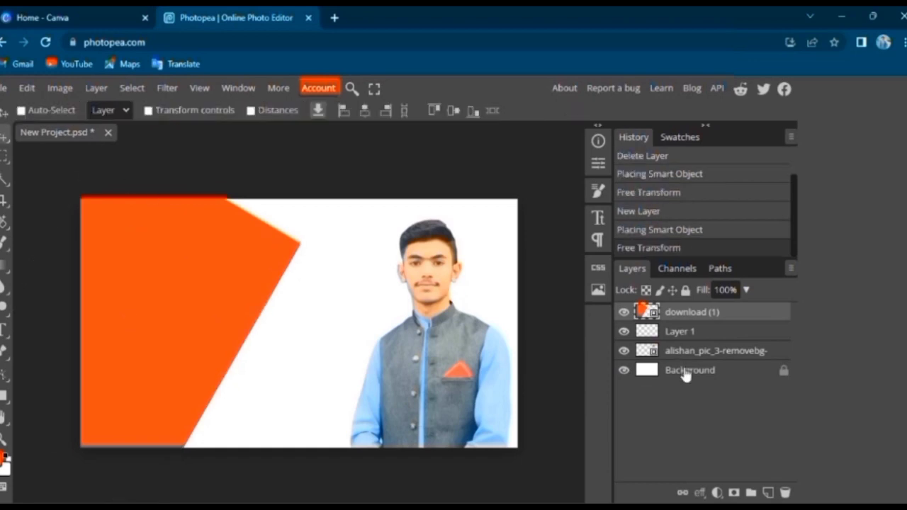
Add another empty layer and place the dark blue rectangle image "download (2)" above it
{"action": "left_click", "coordinate": [769, 492]}
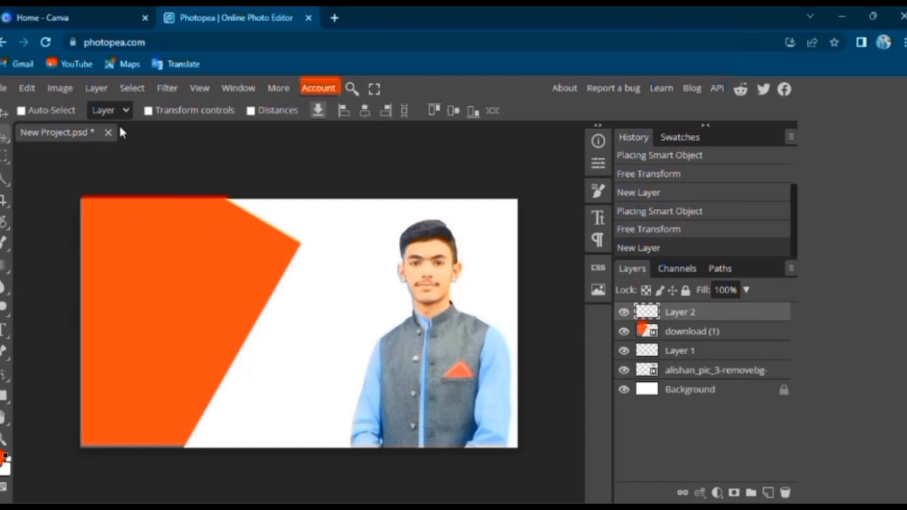
{"action": "left_click", "coordinate": [6, 88]}
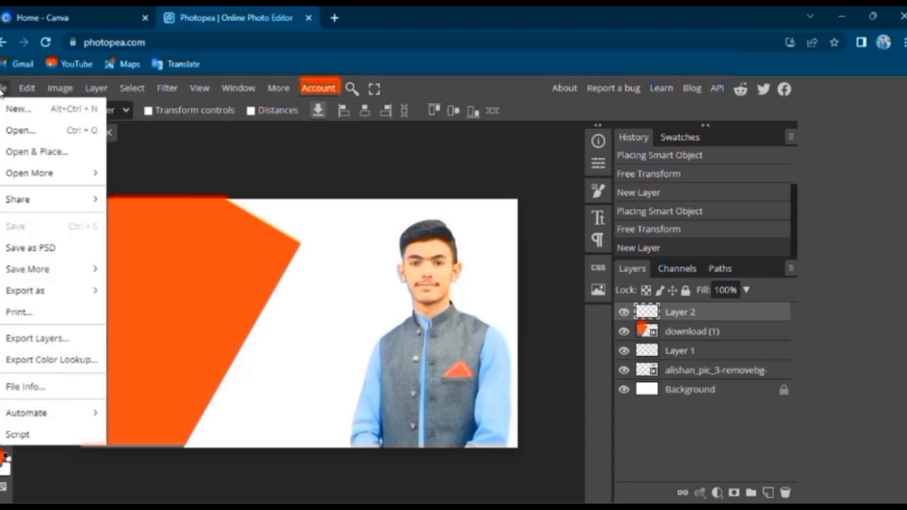
{"action": "left_click", "coordinate": [32, 152]}
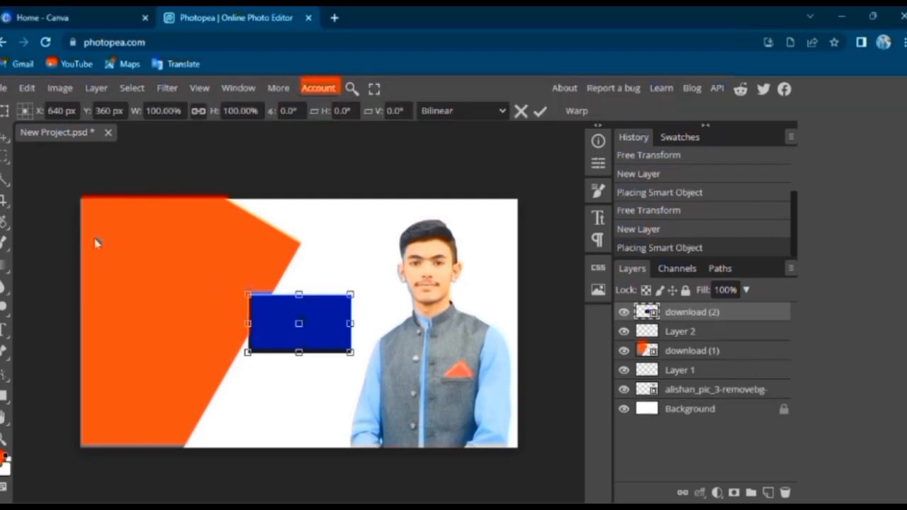
Scale the blue rectangle to about 439%, rotate it about -64° and place it over the orange shape at about X 66, Y 220 px
{"action": "left_click_drag", "start_coordinate": [302, 300], "coordinate": [300, 198]}
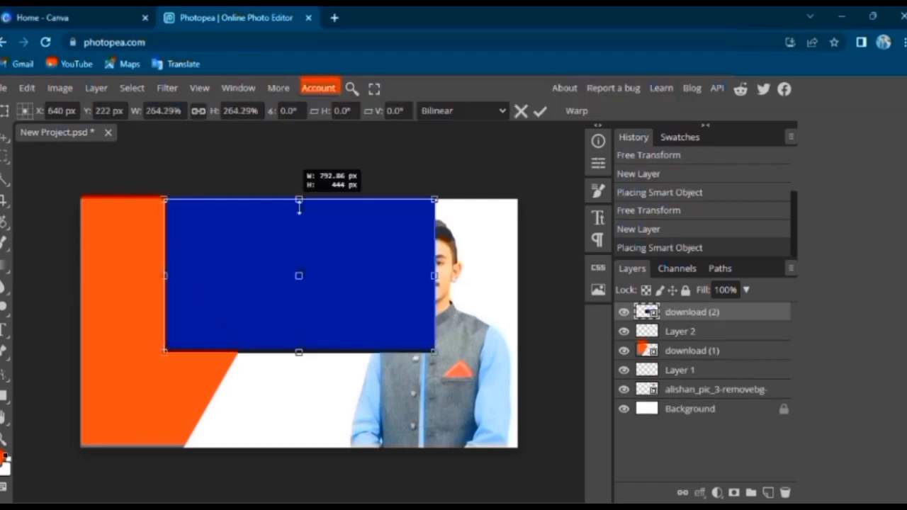
{"action": "left_click_drag", "start_coordinate": [302, 360], "coordinate": [425, 385]}
{"action": "left_click_drag", "start_coordinate": [223, 238], "coordinate": [180, 209]}
{"action": "left_click_drag", "start_coordinate": [250, 330], "coordinate": [91, 313]}
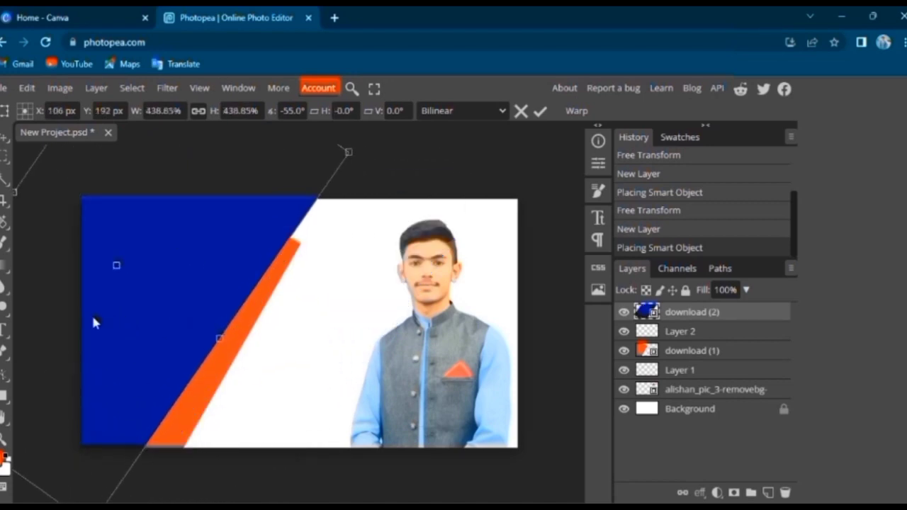
{"action": "left_click_drag", "start_coordinate": [219, 348], "coordinate": [195, 347]}
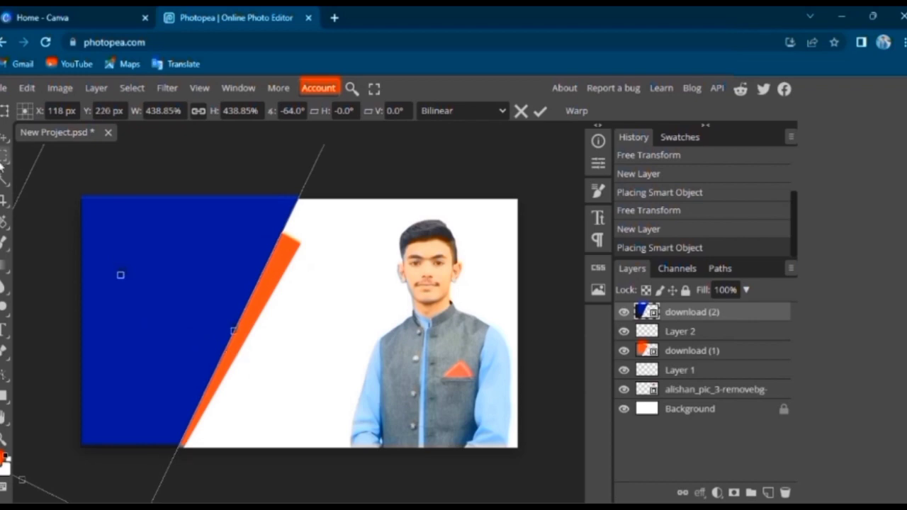
{"action": "left_click_drag", "start_coordinate": [114, 306], "coordinate": [99, 306]}
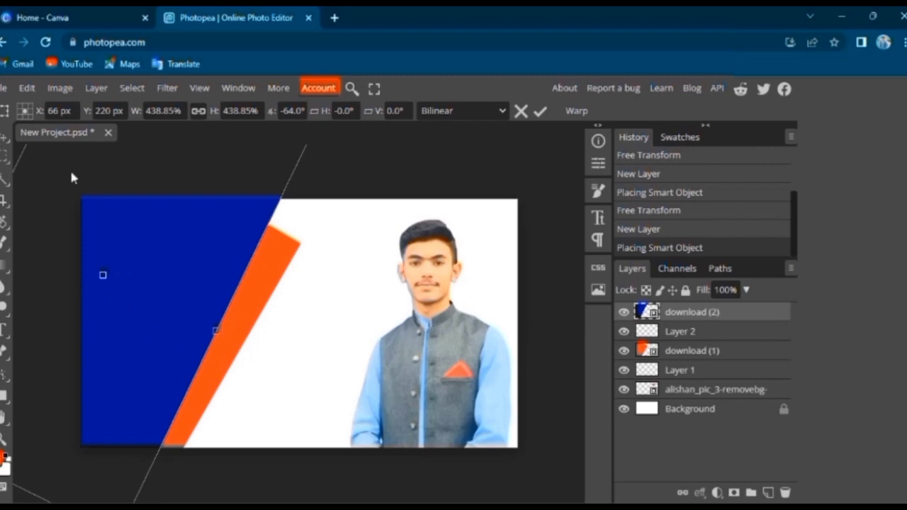
Apply the blue shape's transform and shift the orange shape slightly up and left, leaving a thinner strip along the blue edge
{"action": "left_click", "coordinate": [680, 350]}
{"action": "left_click_drag", "start_coordinate": [267, 300], "coordinate": [250, 290]}
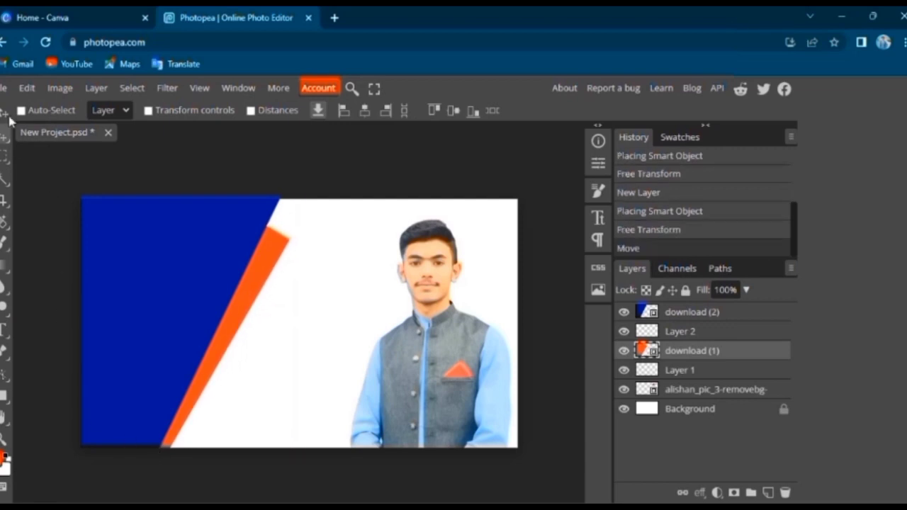
Add the text "professional" over the upper part of the blue shape and select the whole word
{"action": "left_click", "coordinate": [7, 333]}
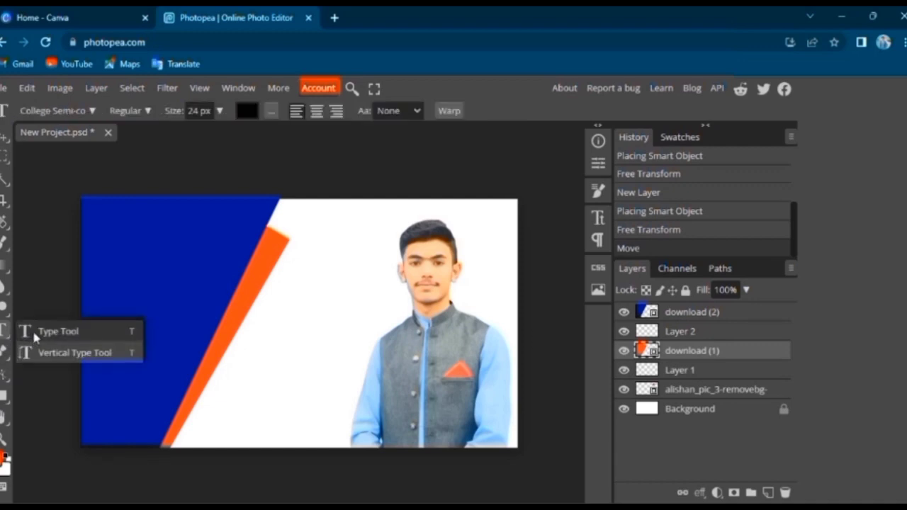
{"action": "left_click", "coordinate": [33, 331]}
{"action": "left_click", "coordinate": [135, 280]}
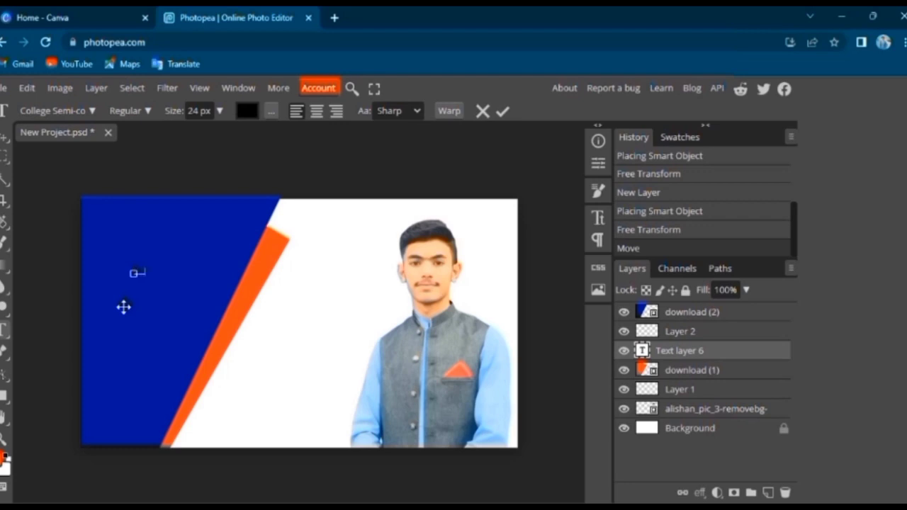
{"action": "type", "text": "a"}
{"action": "left_click_drag", "start_coordinate": [176, 273], "coordinate": [127, 272]}
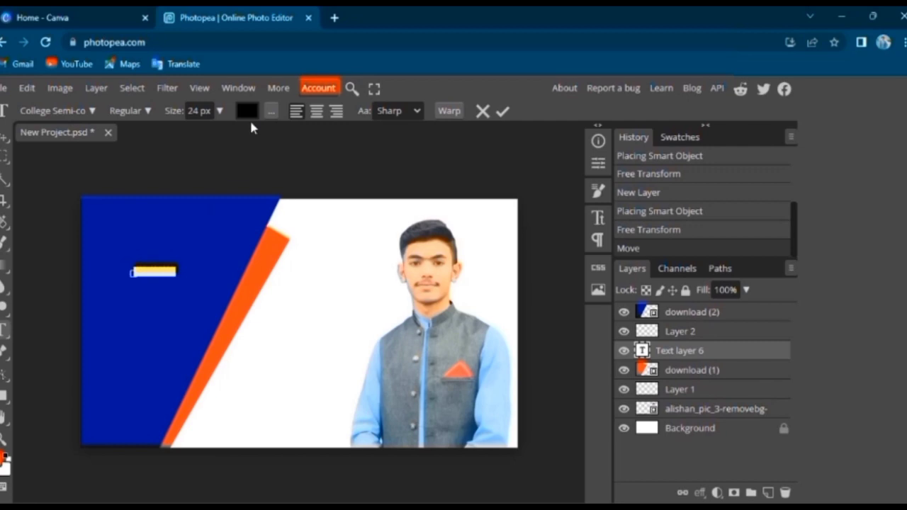
Colour the "professional" text white (ffffff), enlarge it to 102 px and apply the text edit
{"action": "left_click", "coordinate": [247, 111]}
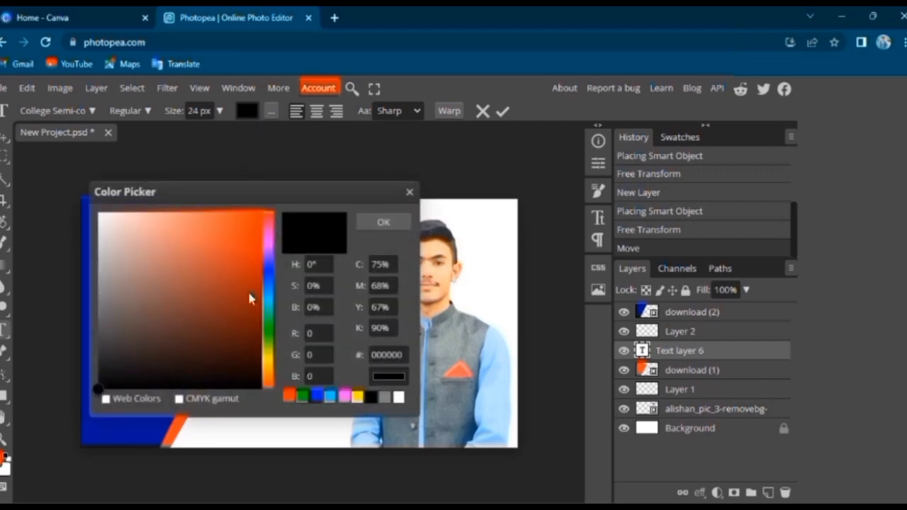
{"action": "left_click", "coordinate": [398, 397]}
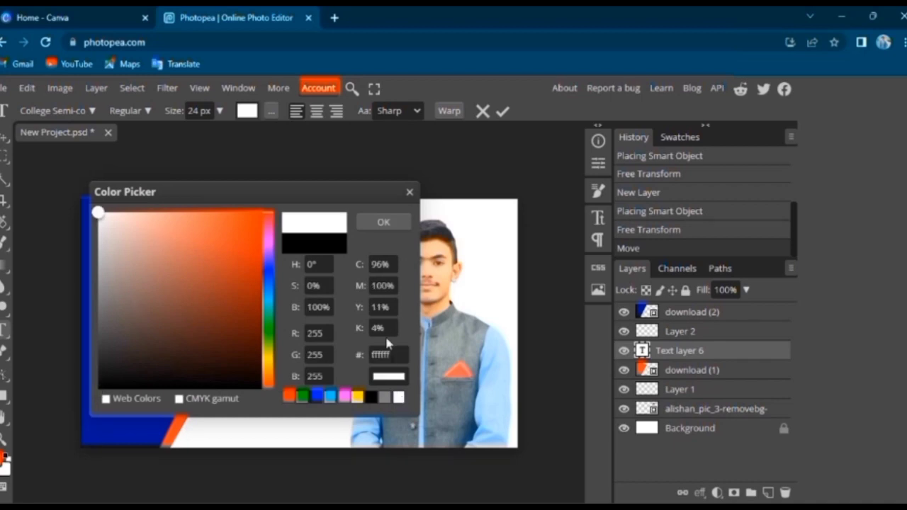
{"action": "left_click", "coordinate": [384, 221]}
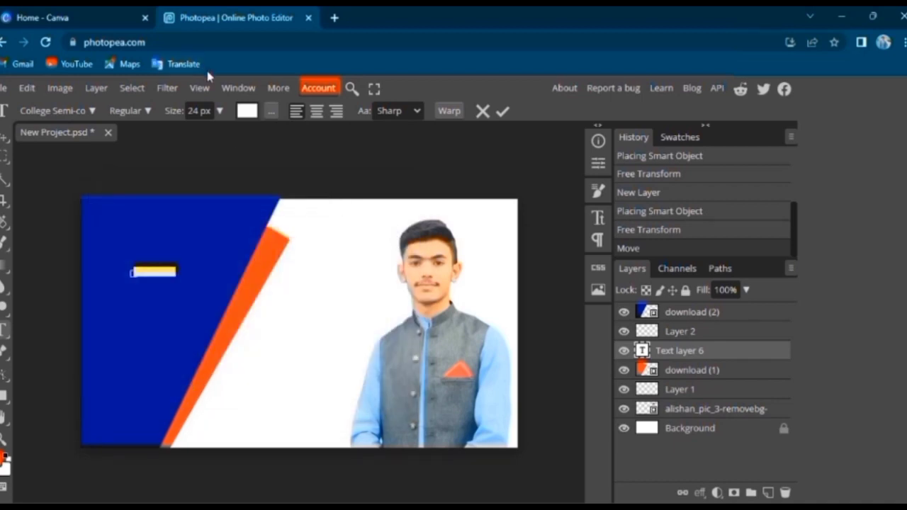
{"action": "left_click", "coordinate": [219, 111]}
{"action": "left_click_drag", "start_coordinate": [196, 134], "coordinate": [214, 139]}
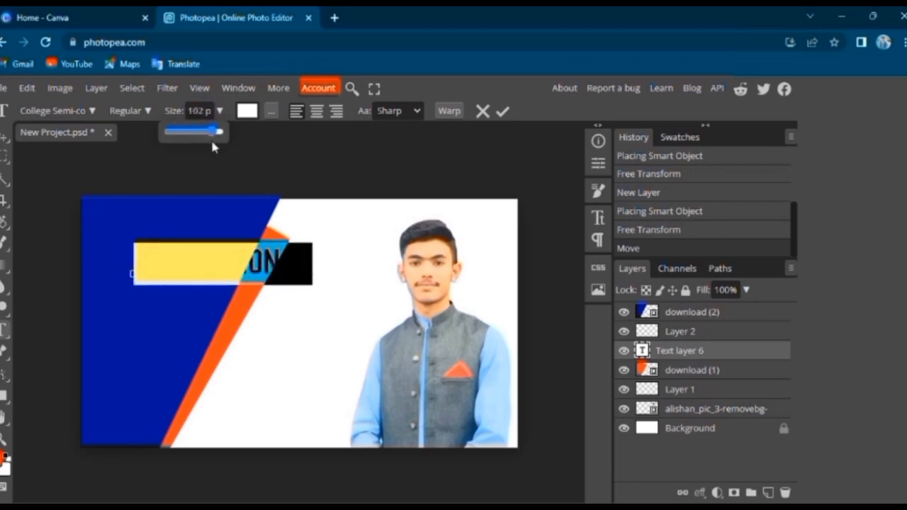
{"action": "left_click", "coordinate": [142, 172]}
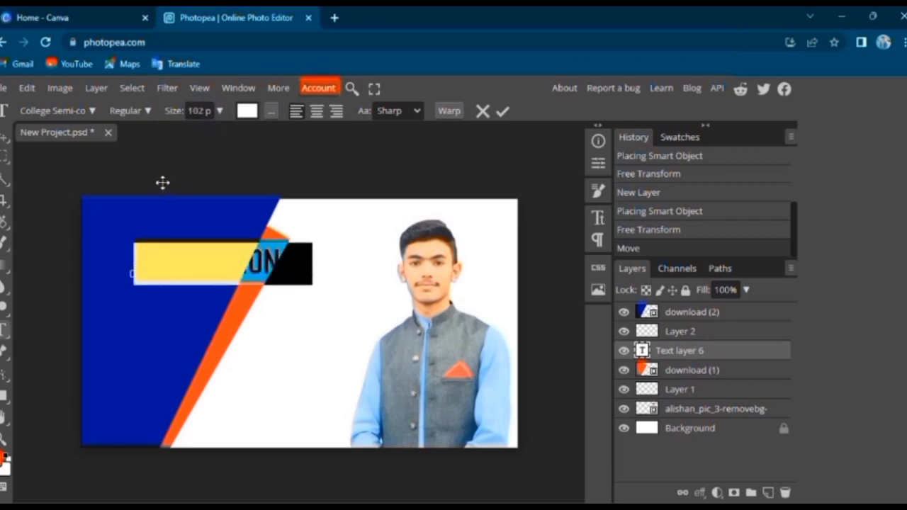
{"action": "left_click", "coordinate": [7, 141]}
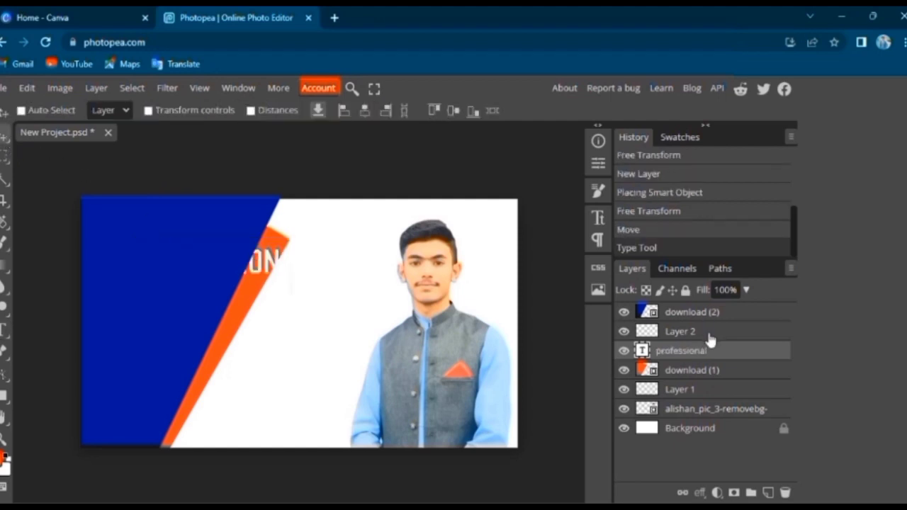
Bring the "professional" text layer above "download (2)" and shift the text left so it starts near the canvas's left edge
{"action": "left_click_drag", "start_coordinate": [708, 352], "coordinate": [711, 313]}
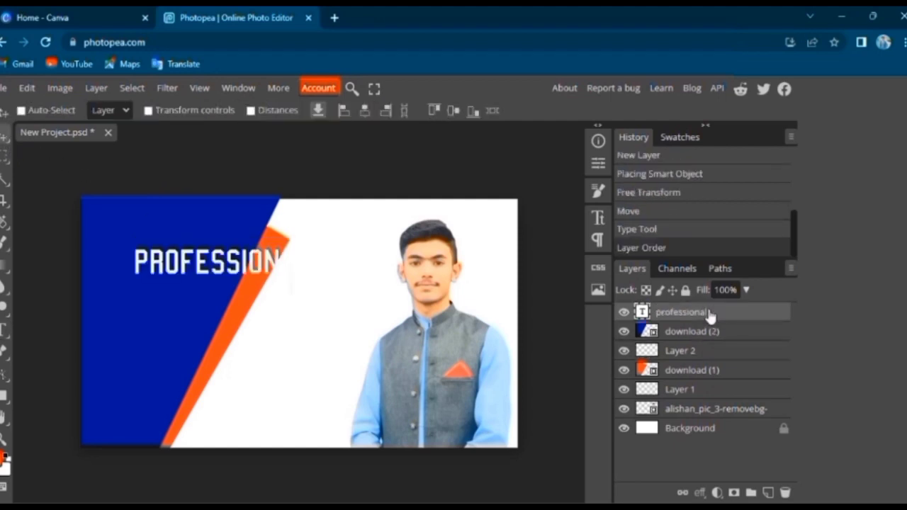
{"action": "left_click_drag", "start_coordinate": [225, 260], "coordinate": [177, 265]}
{"action": "mouse_move", "coordinate": [269, 259]}
{"action": "left_mouse_down"}
{"action": "mouse_move", "coordinate": [262, 263]}
{"action": "mouse_move", "coordinate": [265, 255]}
{"action": "left_mouse_up"}
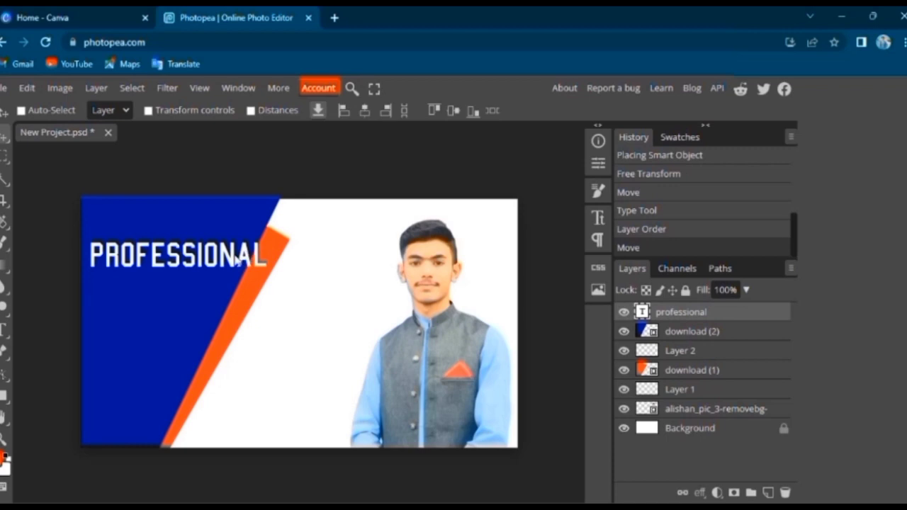
Reduce the "professional" text to 90 px and move it slightly left and down within the blue shape
{"action": "double_click", "coordinate": [236, 260]}
{"action": "left_click", "coordinate": [217, 111]}
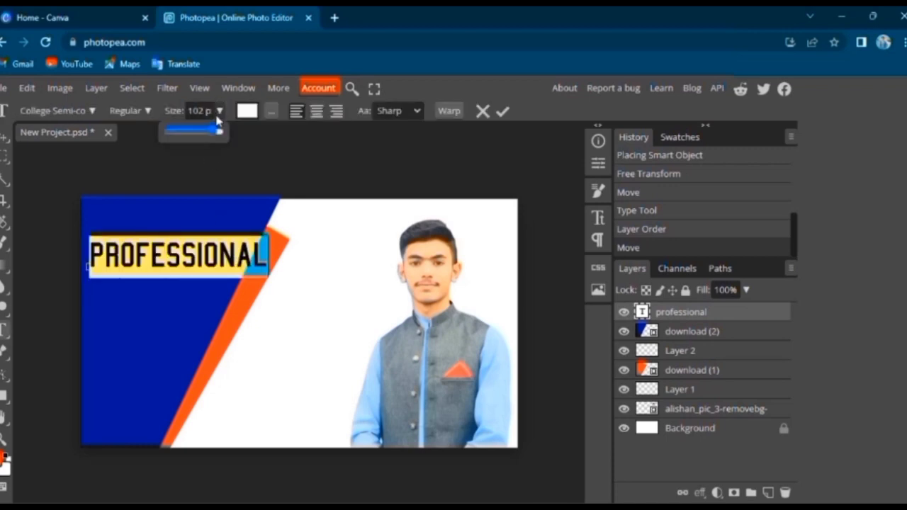
{"action": "left_click_drag", "start_coordinate": [217, 133], "coordinate": [212, 134]}
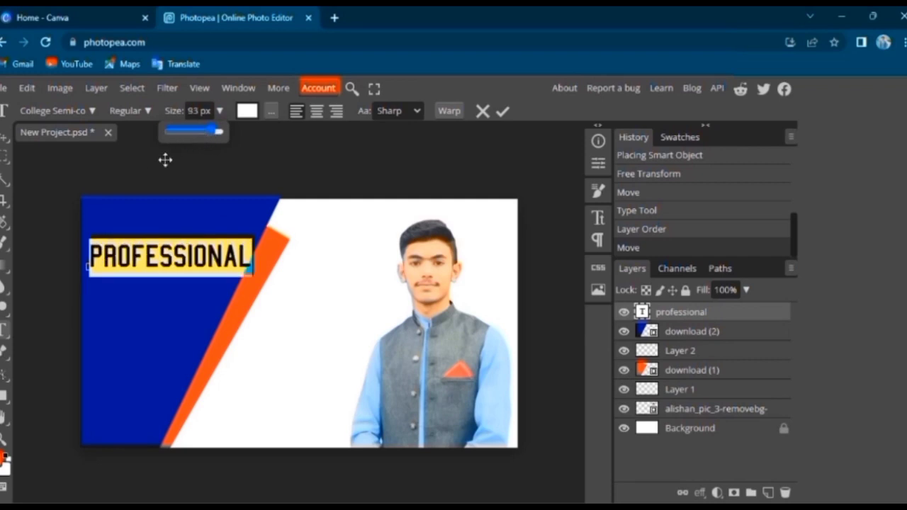
{"action": "left_click", "coordinate": [193, 111]}
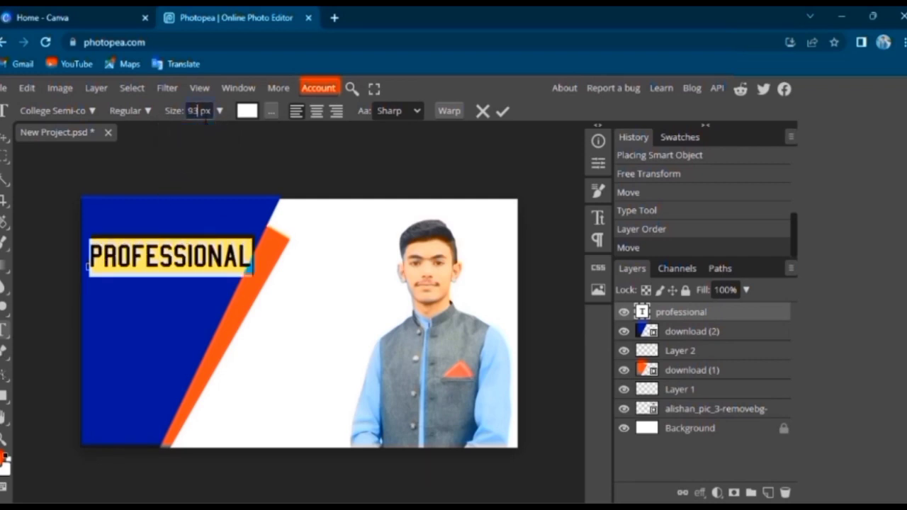
{"action": "key", "text": "Return"}
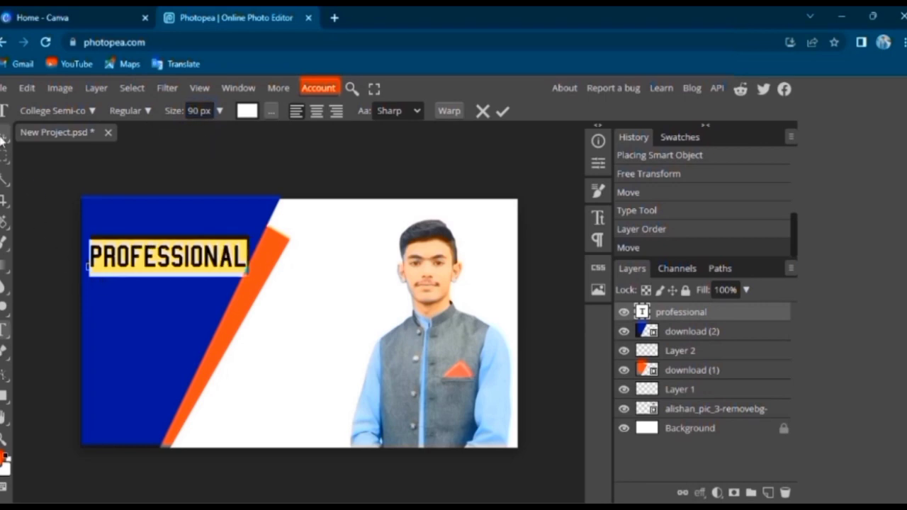
{"action": "left_click", "coordinate": [3, 136]}
{"action": "left_click_drag", "start_coordinate": [153, 259], "coordinate": [144, 267]}
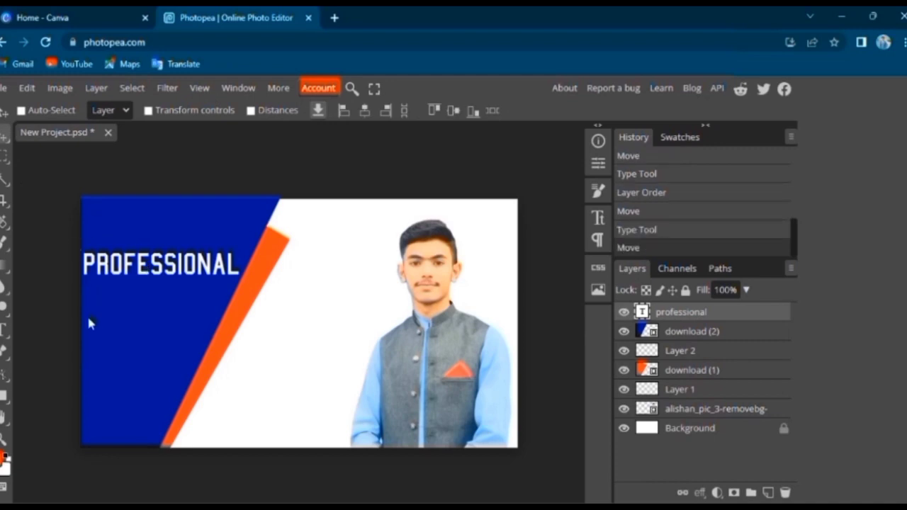
Add a separate white 90 px text "design" on the blue shape just below "professional"
{"action": "left_click", "coordinate": [5, 329]}
{"action": "left_click", "coordinate": [35, 328]}
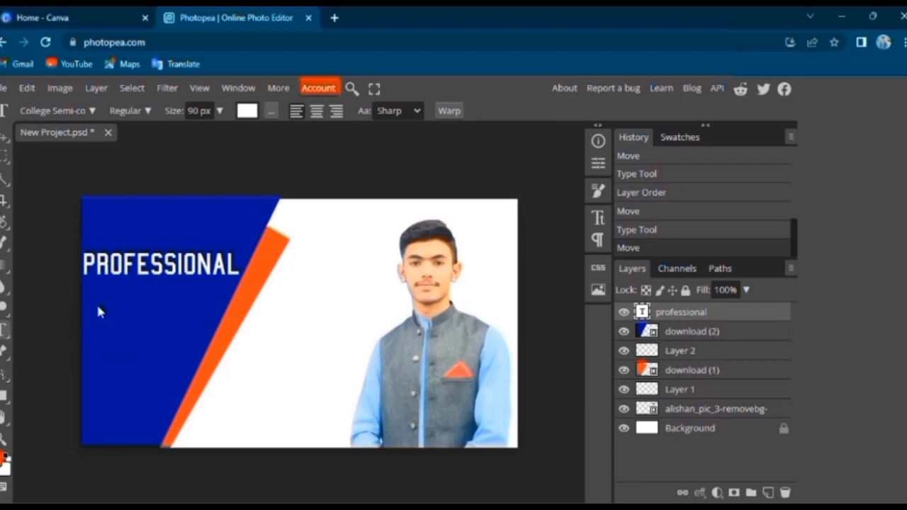
{"action": "left_click", "coordinate": [98, 306]}
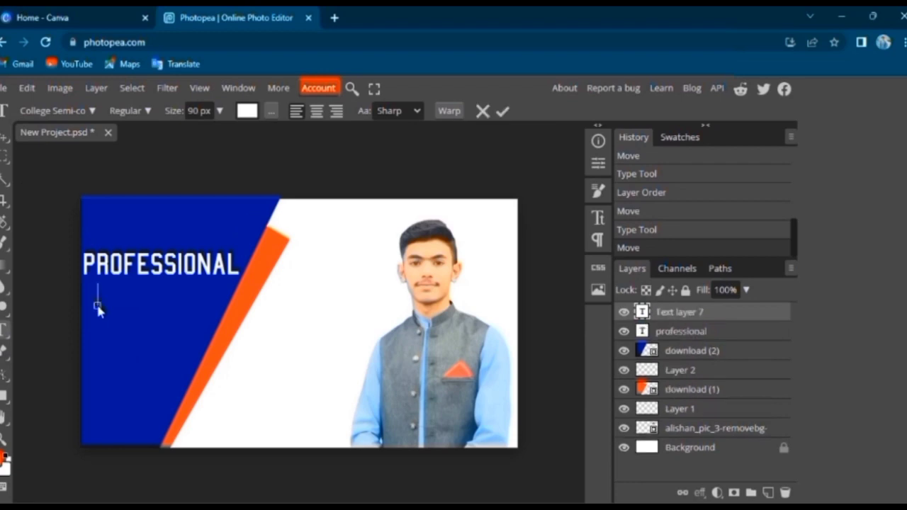
{"action": "type", "text": "DESIGNS"}
{"action": "key", "text": "BackSpace"}
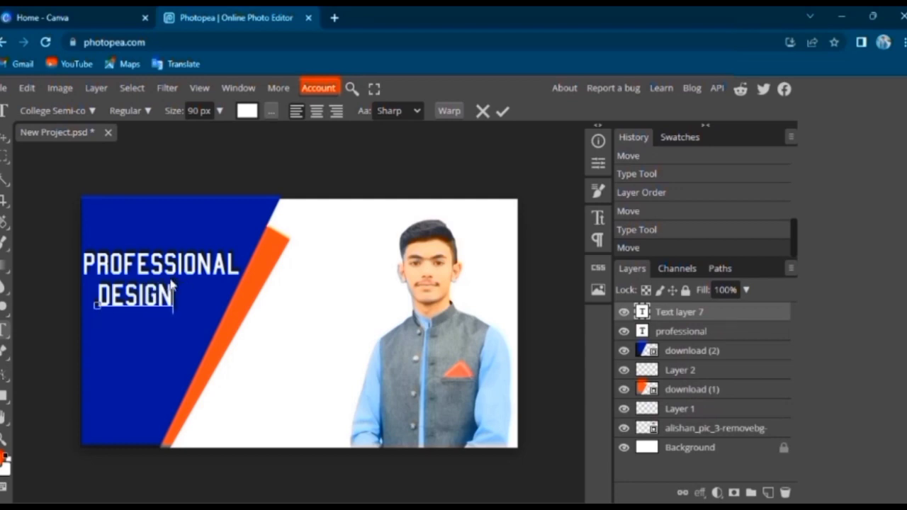
Add an empty layer and a white 90 px text "idea's" below "design" on the blue shape
{"action": "left_click", "coordinate": [770, 493]}
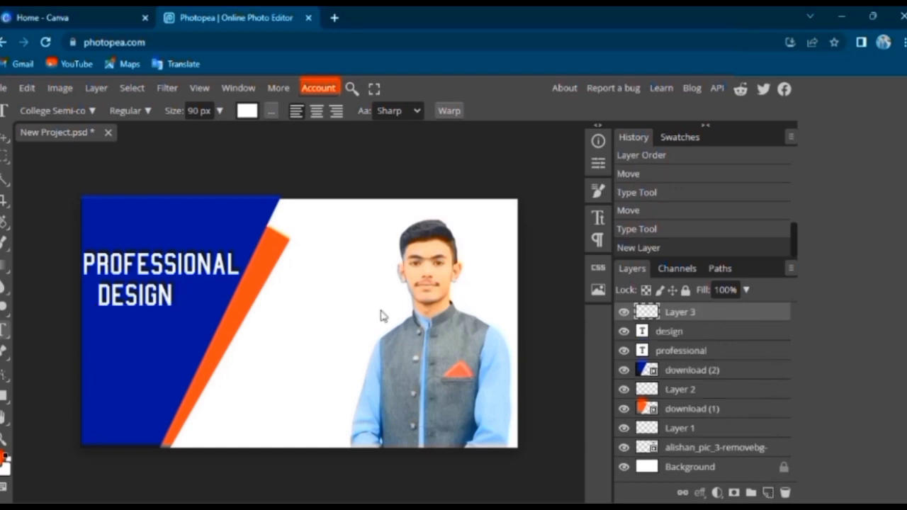
{"action": "right_click", "coordinate": [4, 331]}
{"action": "left_click", "coordinate": [90, 330]}
{"action": "left_click", "coordinate": [101, 328]}
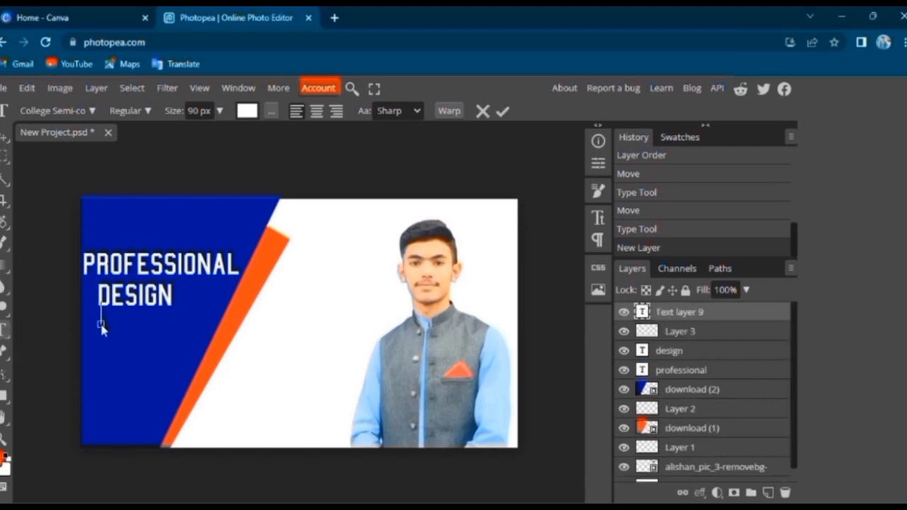
{"action": "type", "text": "IDEA'S"}
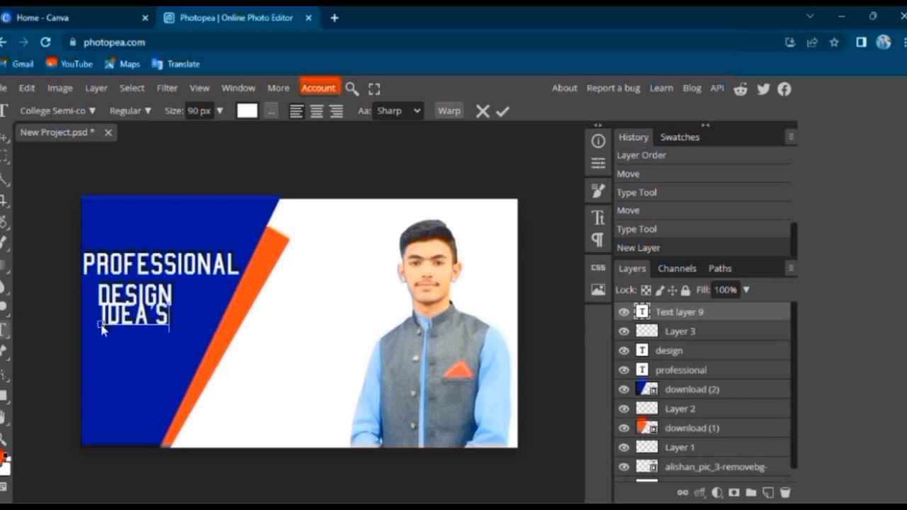
{"action": "left_click", "coordinate": [4, 136]}
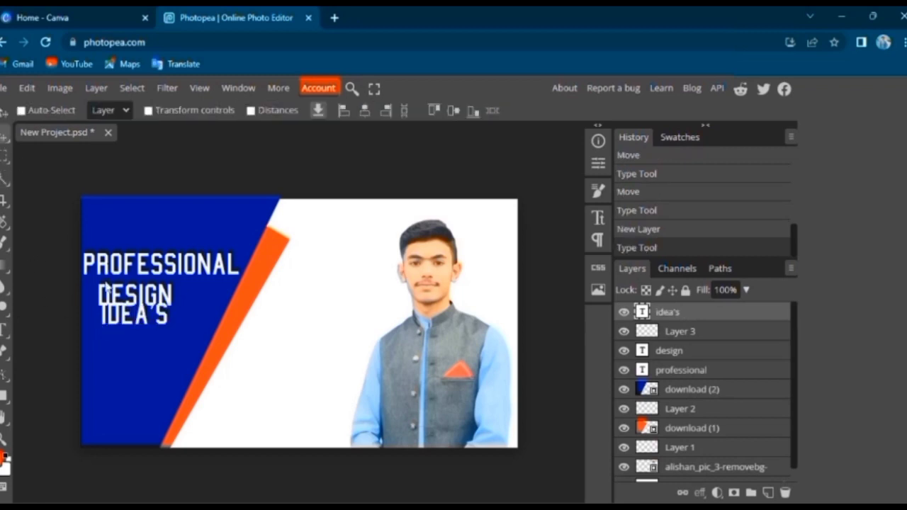
Move "idea's" down and left, and place "design" just above it with their left edges aligned
{"action": "left_click_drag", "start_coordinate": [125, 327], "coordinate": [116, 350]}
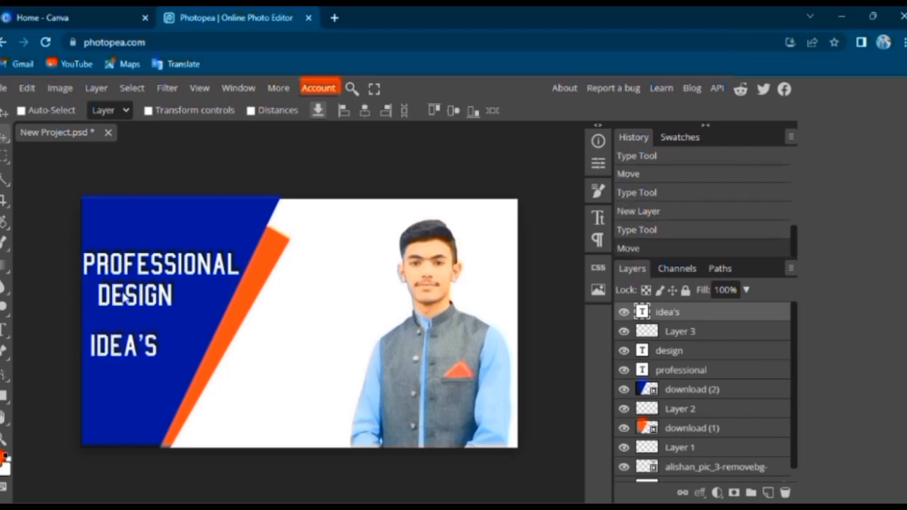
{"action": "left_click", "coordinate": [649, 350]}
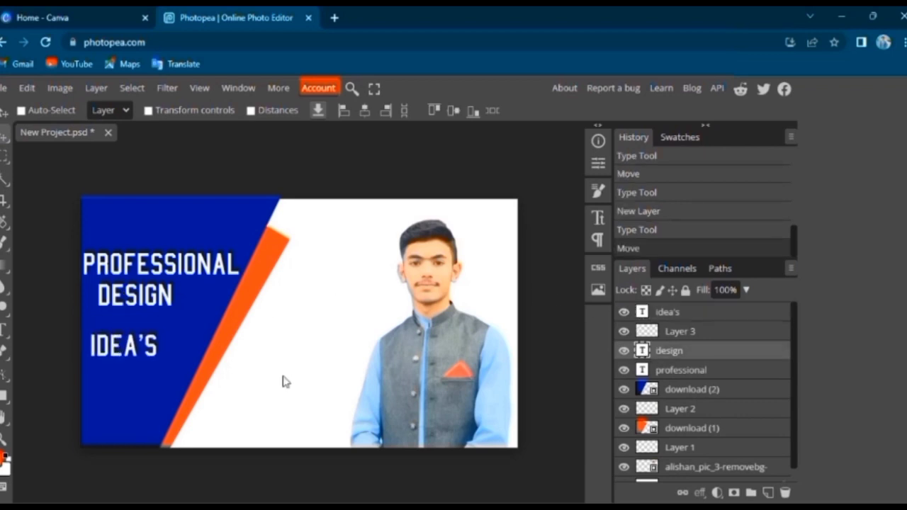
{"action": "left_click_drag", "start_coordinate": [155, 309], "coordinate": [140, 308]}
{"action": "left_click_drag", "start_coordinate": [137, 264], "coordinate": [138, 267]}
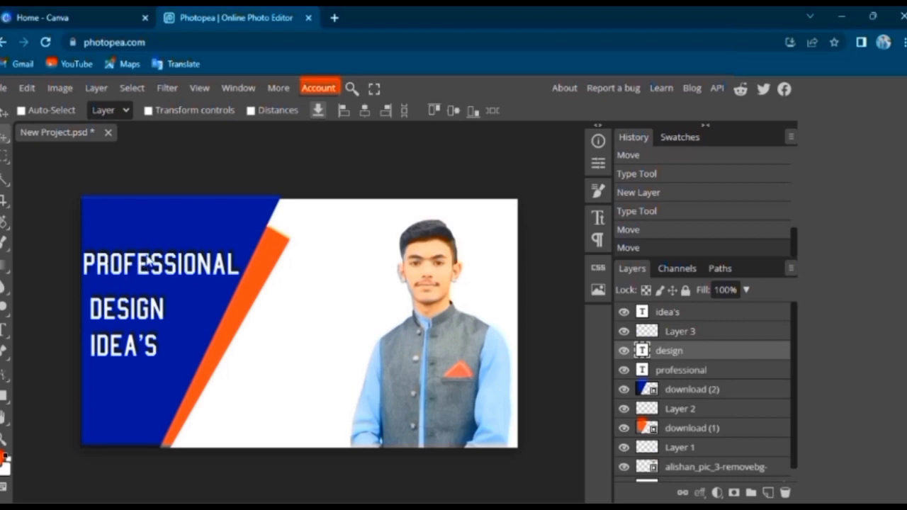
Reduce the "professional" text to 82 px and move it right and down to align with the left edge of "design"
{"action": "left_click", "coordinate": [713, 371]}
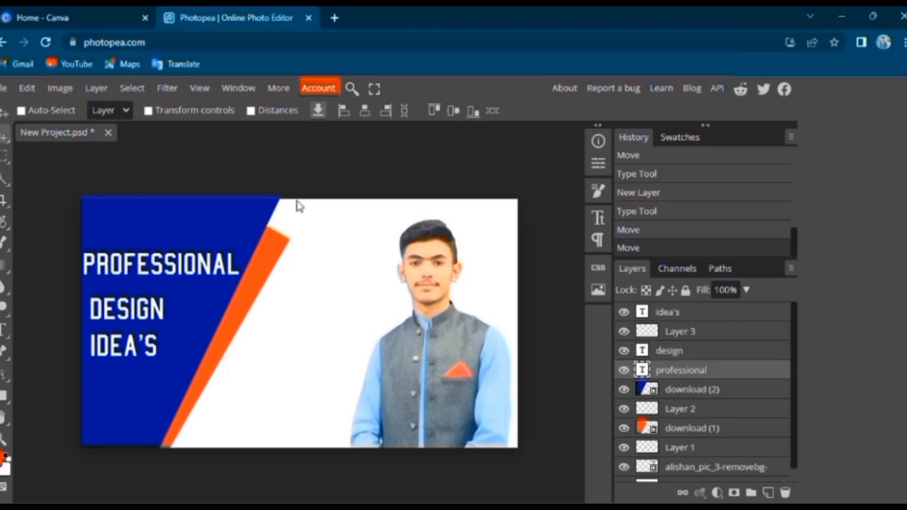
{"action": "double_click", "coordinate": [189, 264]}
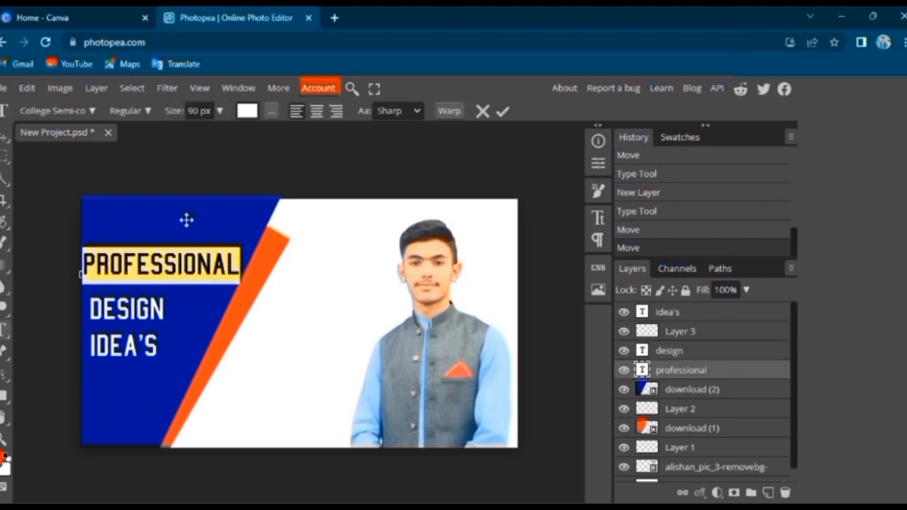
{"action": "left_click", "coordinate": [220, 110]}
{"action": "left_click_drag", "start_coordinate": [217, 132], "coordinate": [206, 137]}
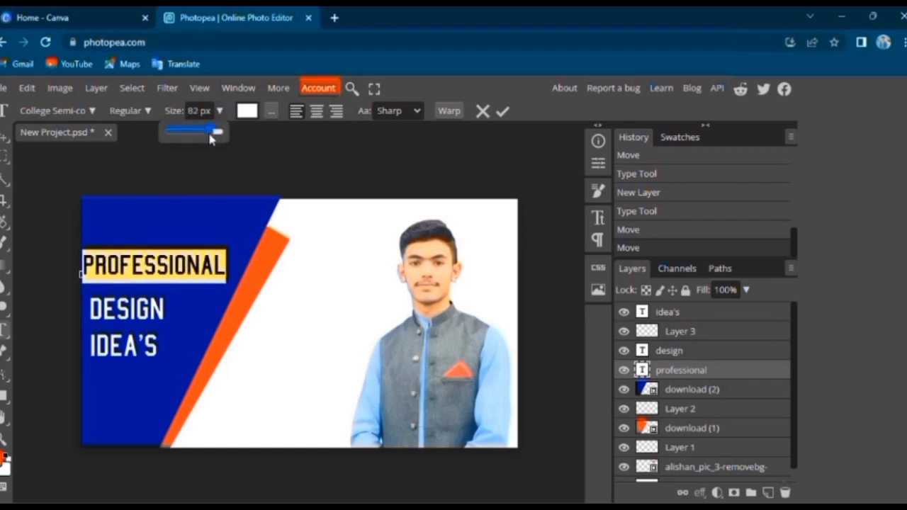
{"action": "left_click", "coordinate": [4, 136]}
{"action": "left_click_drag", "start_coordinate": [127, 266], "coordinate": [135, 272]}
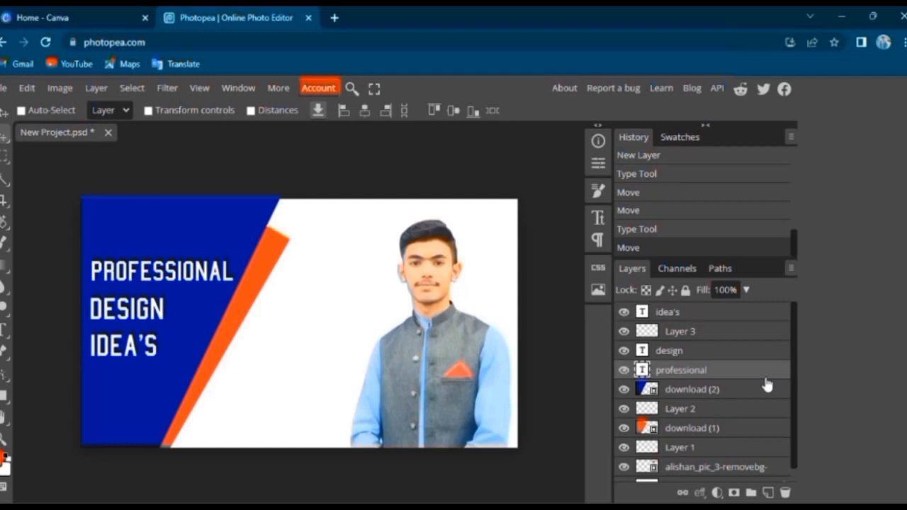
Nudge the "design" text vertically to even out the spacing between the three text lines
{"action": "left_click", "coordinate": [710, 350]}
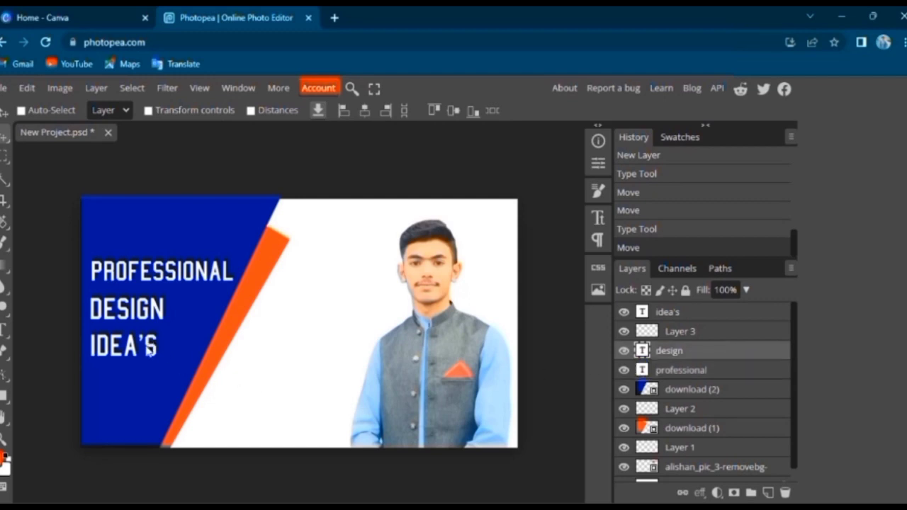
{"action": "key", "text": "Down"}
{"action": "key", "text": "Down"}
{"action": "key", "text": "Down"}
{"action": "key", "text": "Up"}
{"action": "key", "text": "Up"}
{"action": "key", "text": "Up"}
{"action": "key", "text": "Up"}
{"action": "key", "text": "Up"}
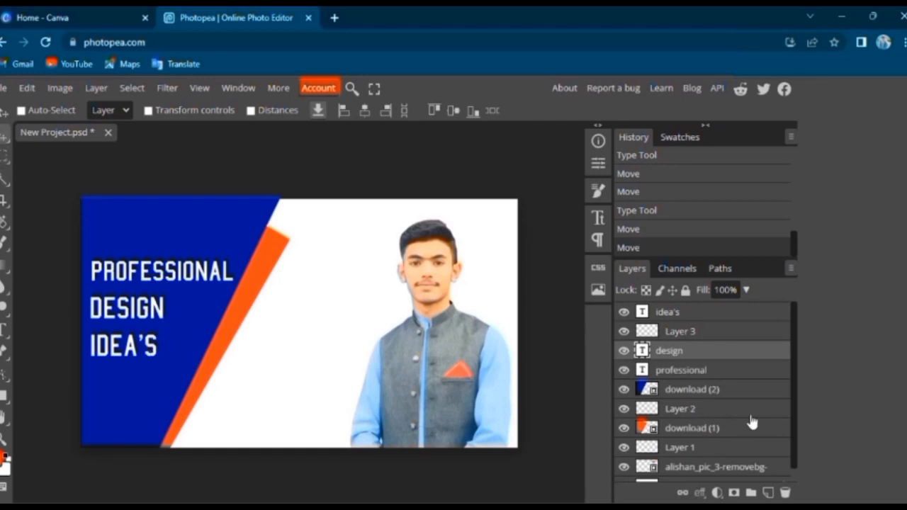
Add an empty layer above the "design" text and start a new text line in the white area beside the orange stripe
{"action": "left_click", "coordinate": [771, 490]}
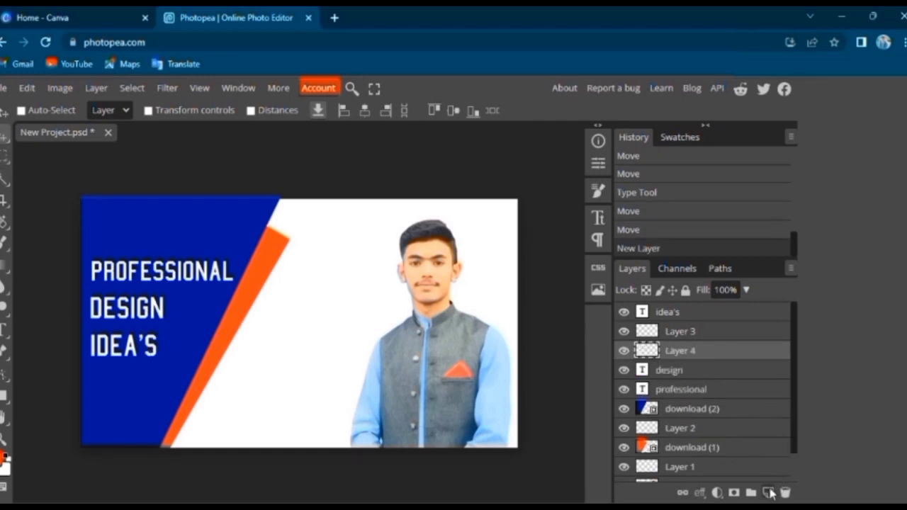
{"action": "left_click", "coordinate": [2, 332]}
{"action": "left_click", "coordinate": [52, 325]}
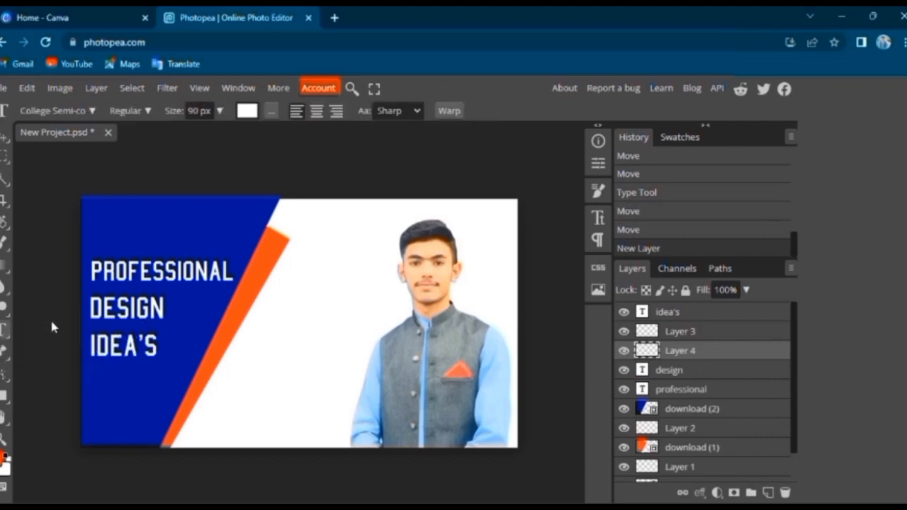
{"action": "left_click", "coordinate": [281, 365]}
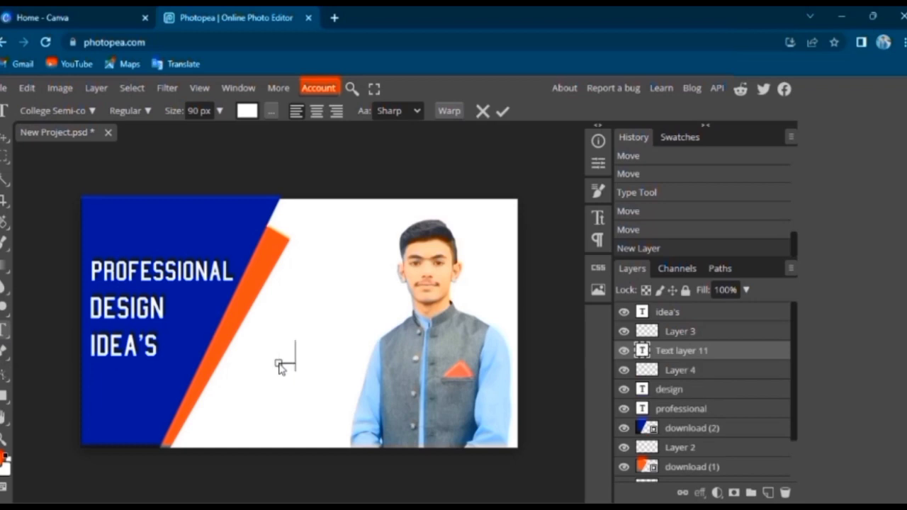
Set the colour of the new text to black (000000)
{"action": "left_click", "coordinate": [249, 112]}
{"action": "left_click", "coordinate": [371, 397]}
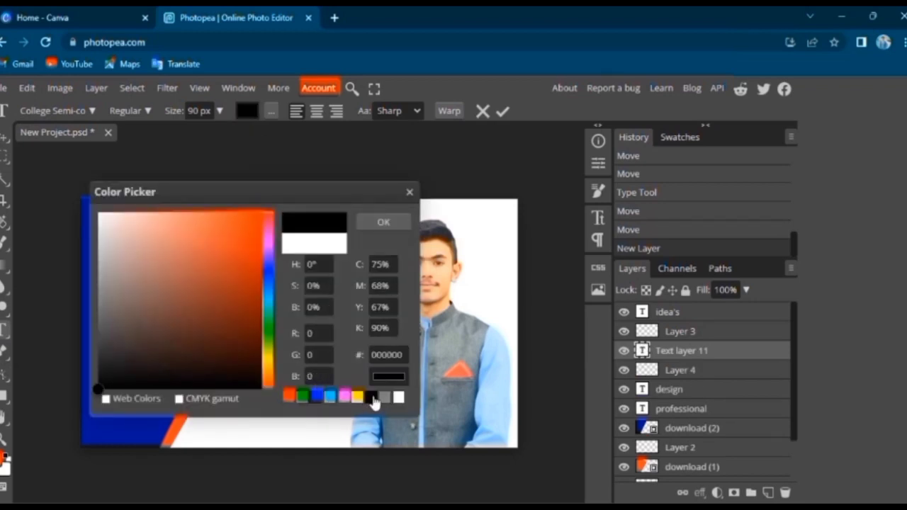
{"action": "left_click", "coordinate": [383, 221]}
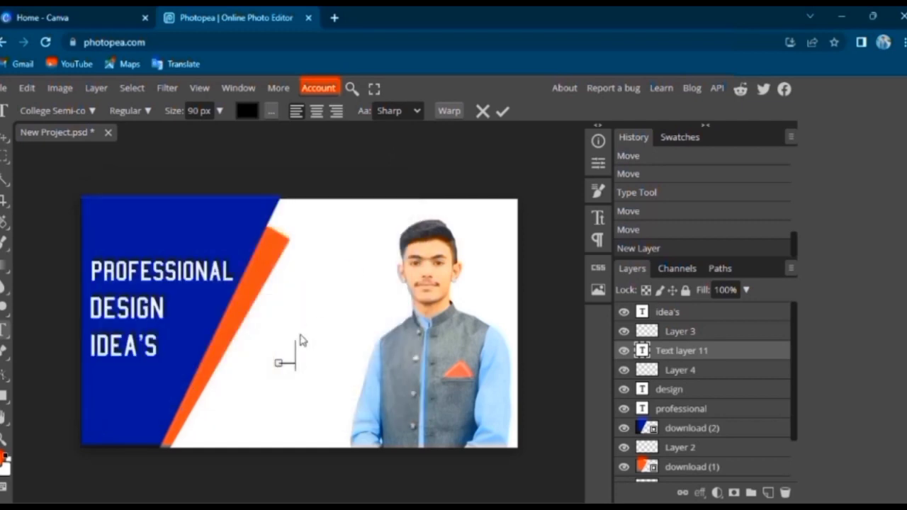
{"action": "left_click", "coordinate": [293, 360]}
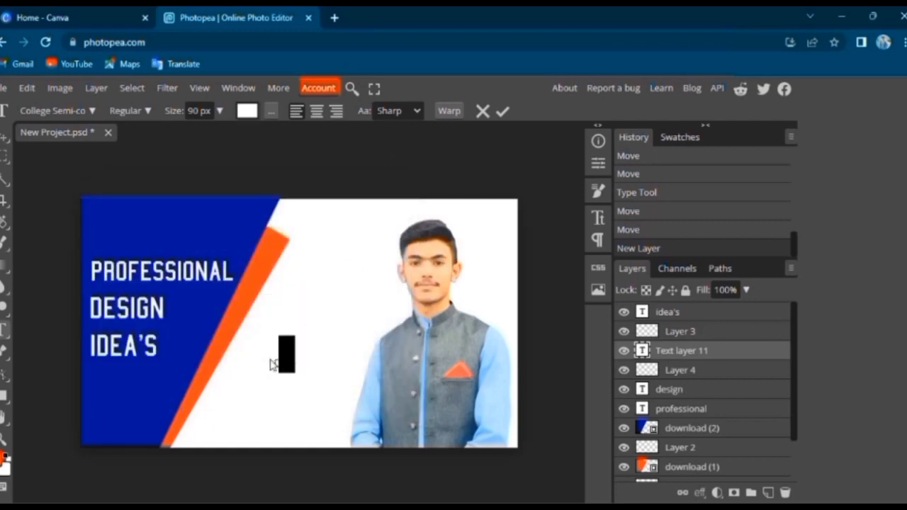
{"action": "left_click", "coordinate": [248, 112]}
{"action": "left_click", "coordinate": [371, 397]}
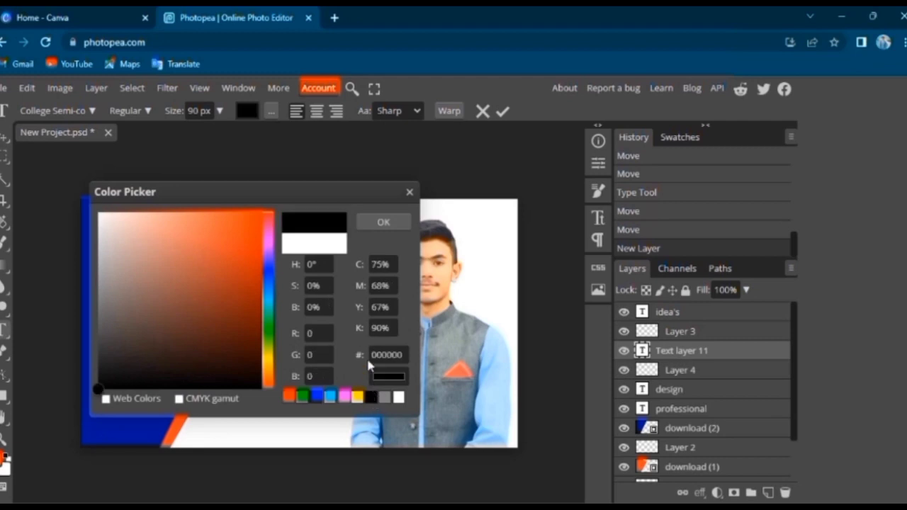
{"action": "left_click", "coordinate": [385, 222]}
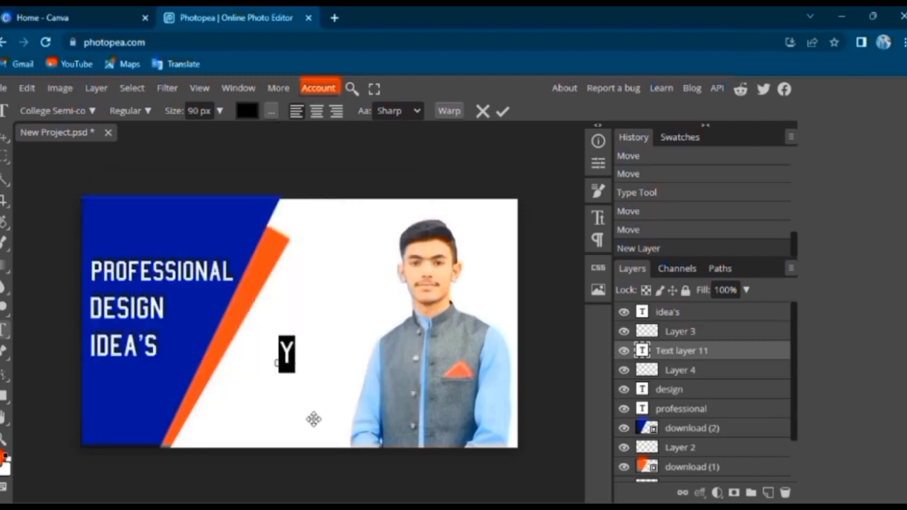
Enter "you" as the text and move it down and left, close to the lower part of the orange stripe
{"action": "type", "text": "O"}
{"action": "key", "text": "BackSpace"}
{"action": "type", "text": "YOU"}
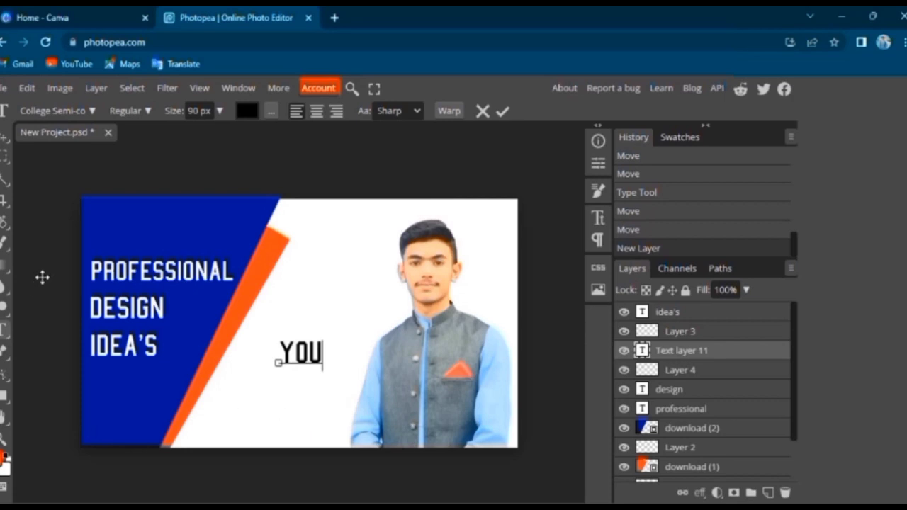
{"action": "left_click", "coordinate": [3, 137]}
{"action": "left_click_drag", "start_coordinate": [301, 354], "coordinate": [259, 392]}
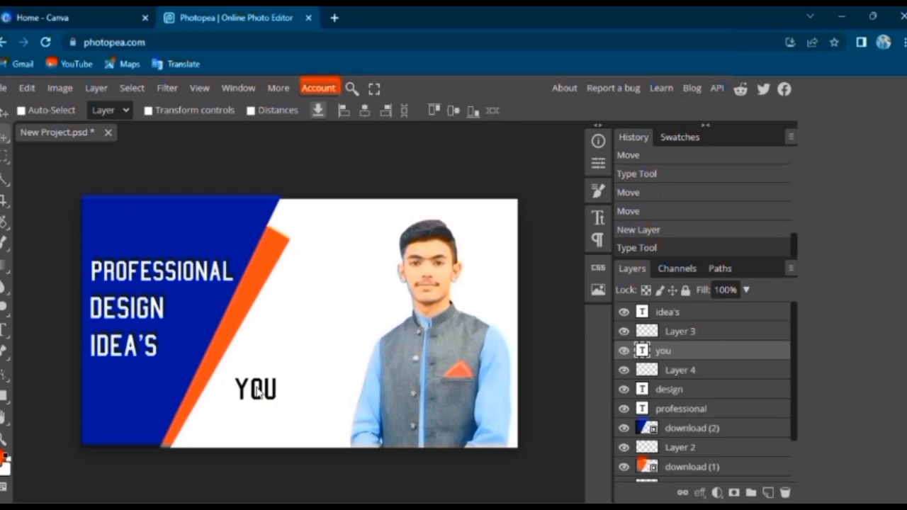
Add a black 90 px text "tube" just to the right of "you" and line it up on the same baseline
{"action": "left_click", "coordinate": [6, 330]}
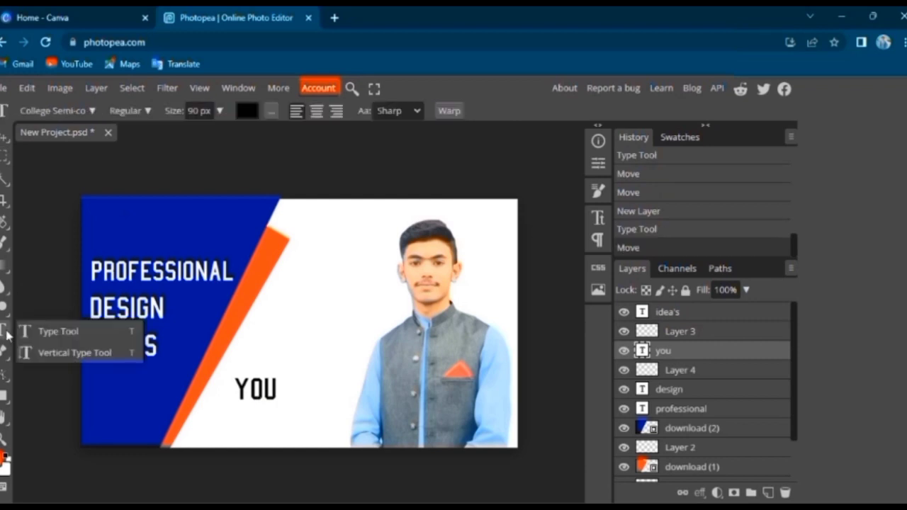
{"action": "left_click", "coordinate": [45, 333]}
{"action": "left_click", "coordinate": [294, 384]}
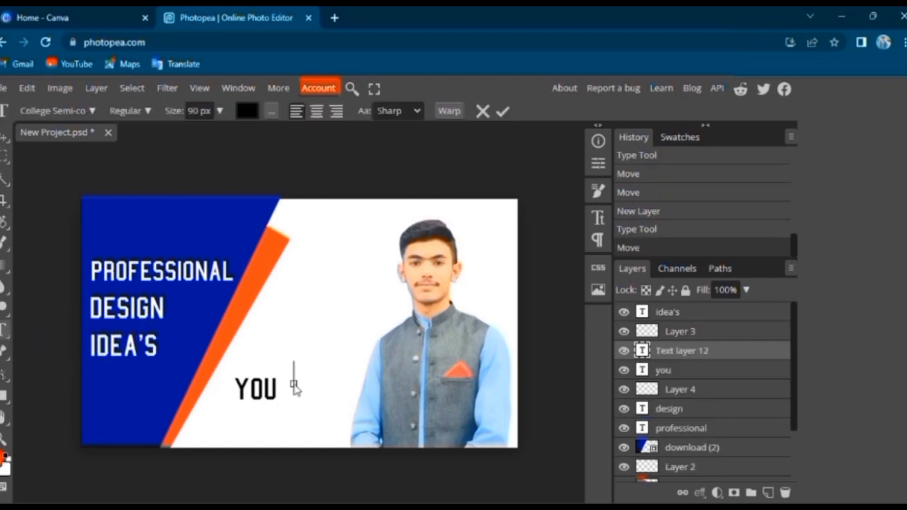
{"action": "type", "text": "TUBE"}
{"action": "left_click", "coordinate": [4, 137]}
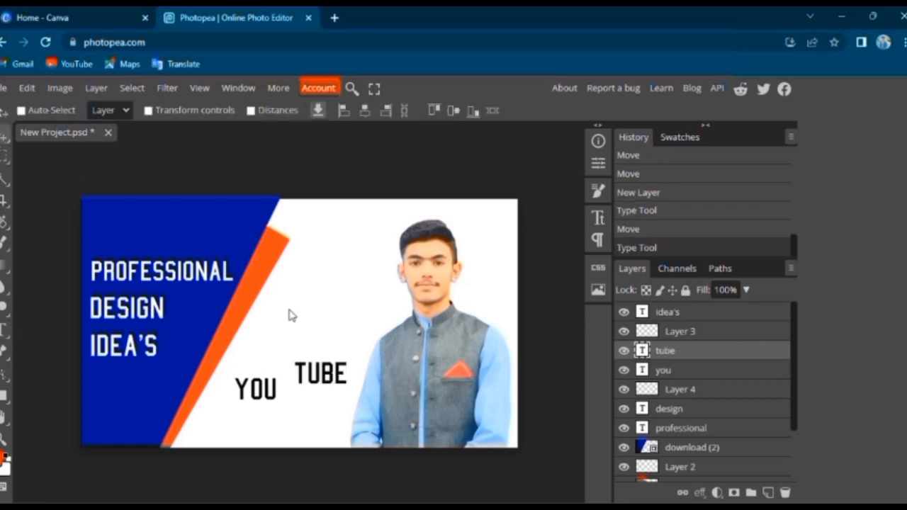
{"action": "left_click_drag", "start_coordinate": [318, 366], "coordinate": [312, 378]}
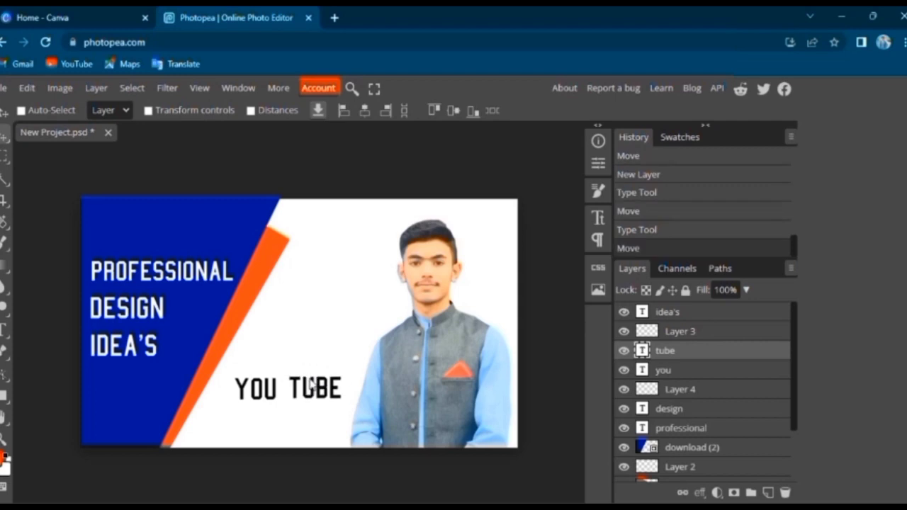
{"action": "right_click", "coordinate": [7, 162]}
{"action": "left_click", "coordinate": [28, 162]}
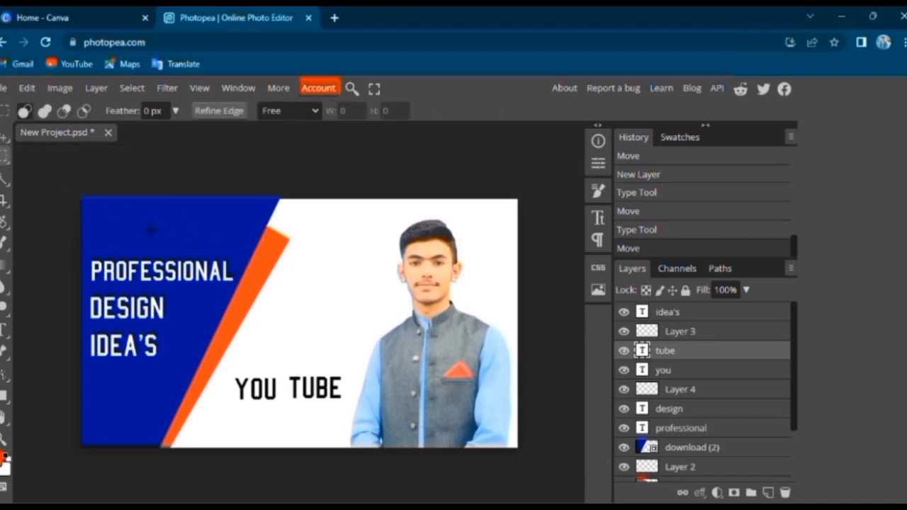
{"action": "left_click", "coordinate": [3, 136]}
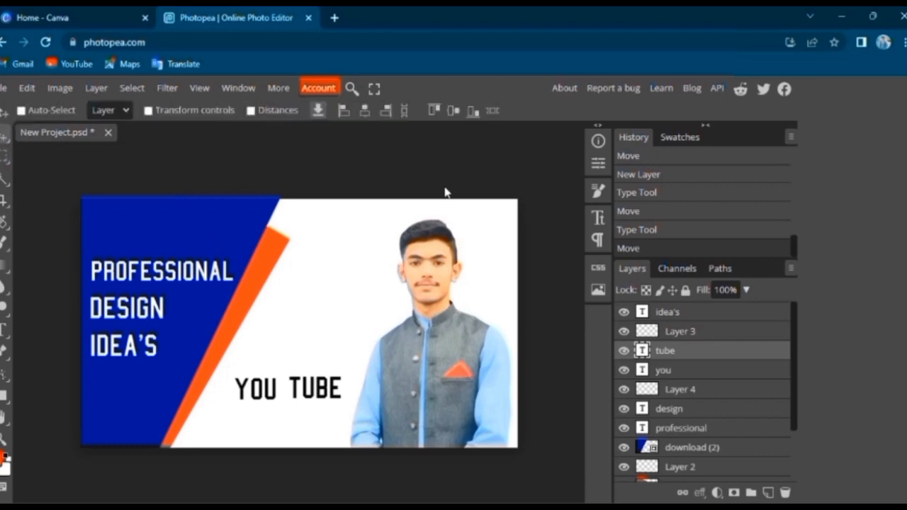
Add an empty layer above "tube" and make a rectangular selection tightly around the word
{"action": "left_click", "coordinate": [768, 493]}
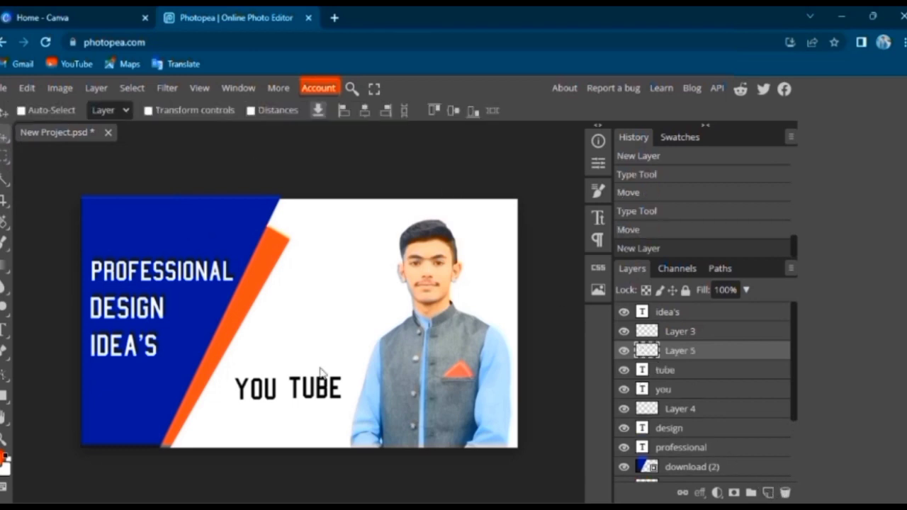
{"action": "right_click", "coordinate": [3, 160]}
{"action": "left_click", "coordinate": [41, 160]}
{"action": "left_click_drag", "start_coordinate": [285, 376], "coordinate": [355, 412]}
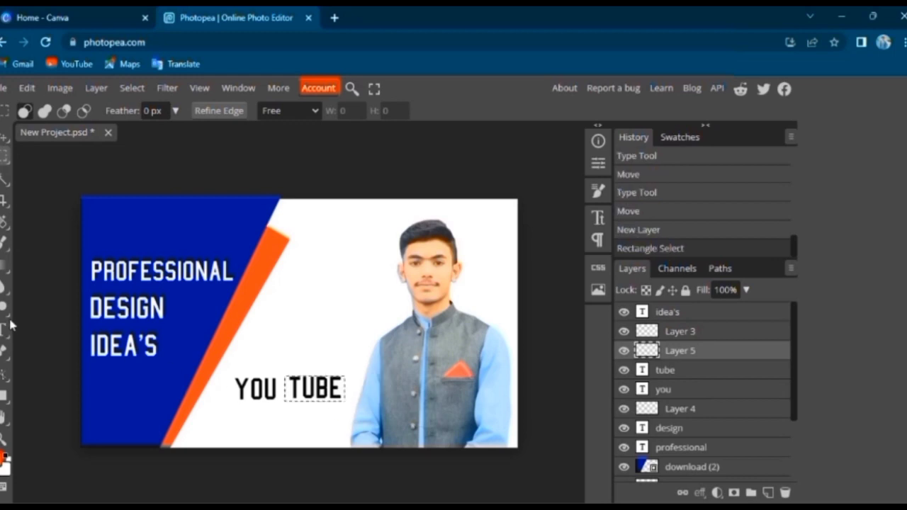
Enlarge the hard round brush and paint the whole rectangular selection around "tube" in the orange foreground colour
{"action": "right_click", "coordinate": [6, 245]}
{"action": "left_click", "coordinate": [37, 248]}
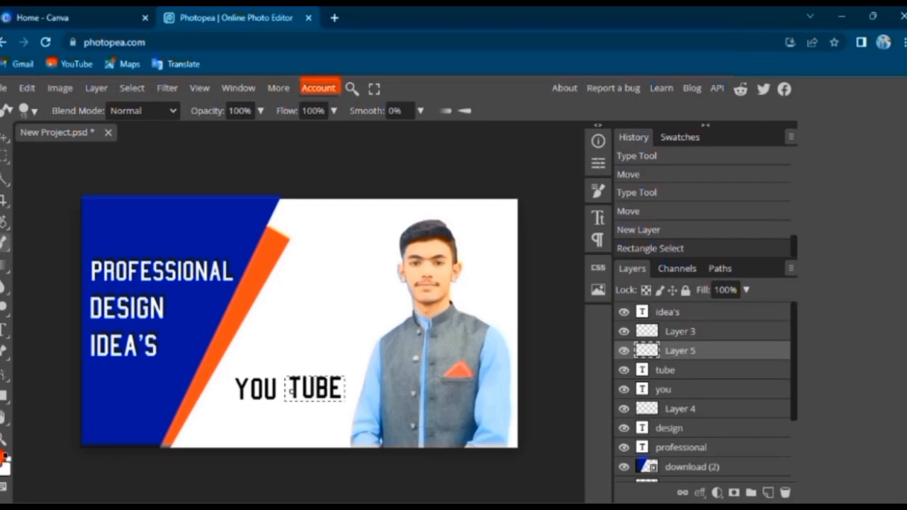
{"action": "right_click", "coordinate": [291, 390]}
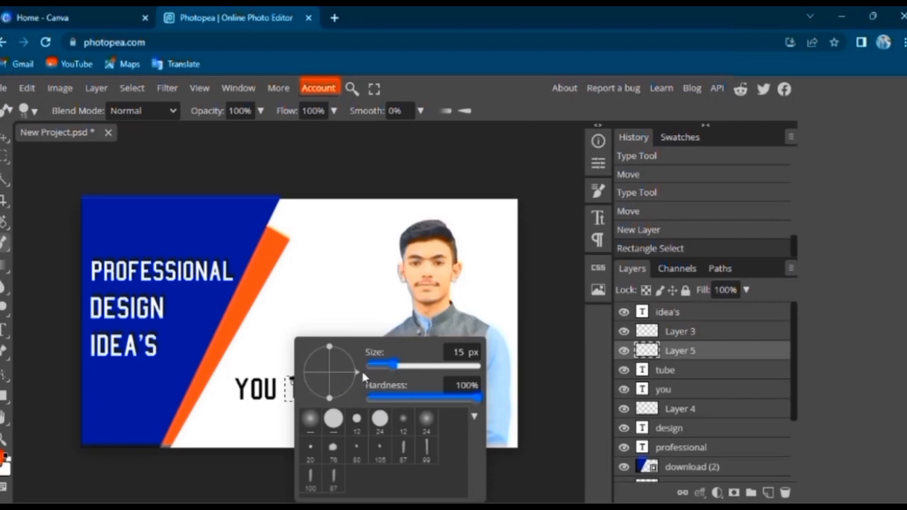
{"action": "left_click_drag", "start_coordinate": [394, 366], "coordinate": [425, 372]}
{"action": "left_click", "coordinate": [310, 293]}
{"action": "mouse_move", "coordinate": [308, 394]}
{"action": "left_mouse_down"}
{"action": "mouse_move", "coordinate": [305, 386]}
{"action": "mouse_move", "coordinate": [344, 384]}
{"action": "mouse_move", "coordinate": [281, 385]}
{"action": "mouse_move", "coordinate": [291, 383]}
{"action": "left_mouse_up"}
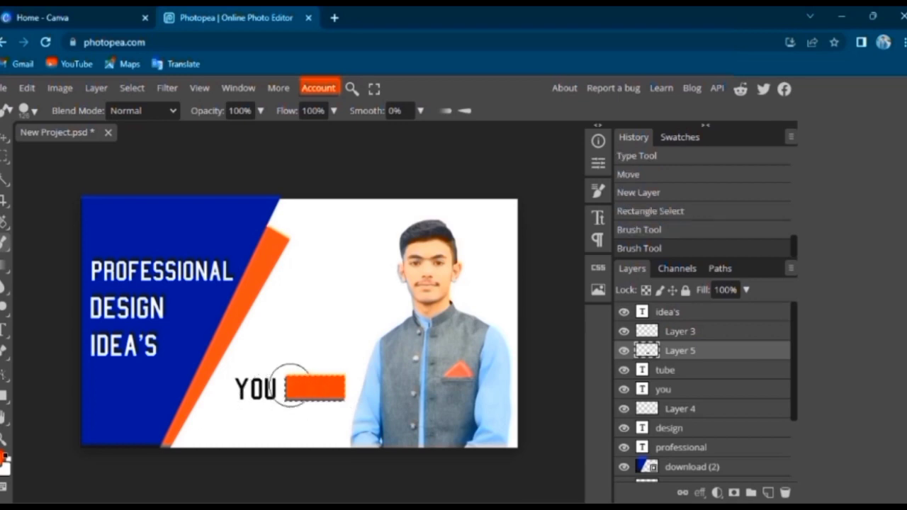
Reorder the layers so that "tube" sits above the orange rectangle, and clear the selection
{"action": "left_click", "coordinate": [4, 140]}
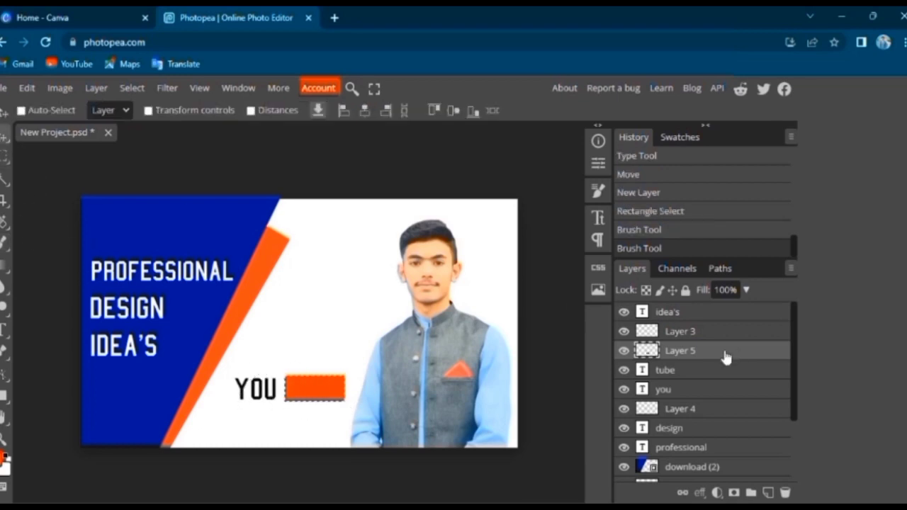
{"action": "mouse_move", "coordinate": [715, 350]}
{"action": "left_mouse_down"}
{"action": "mouse_move", "coordinate": [720, 374]}
{"action": "mouse_move", "coordinate": [710, 349]}
{"action": "left_mouse_up"}
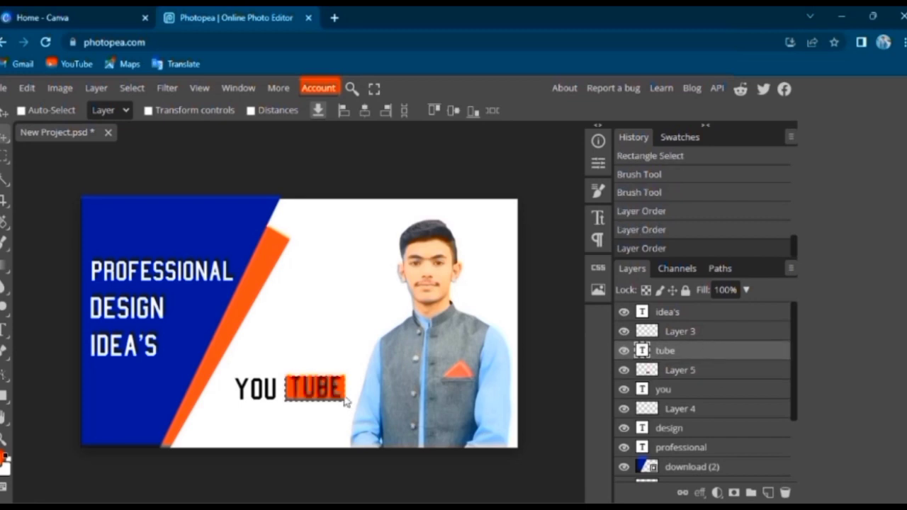
{"action": "left_click", "coordinate": [132, 88]}
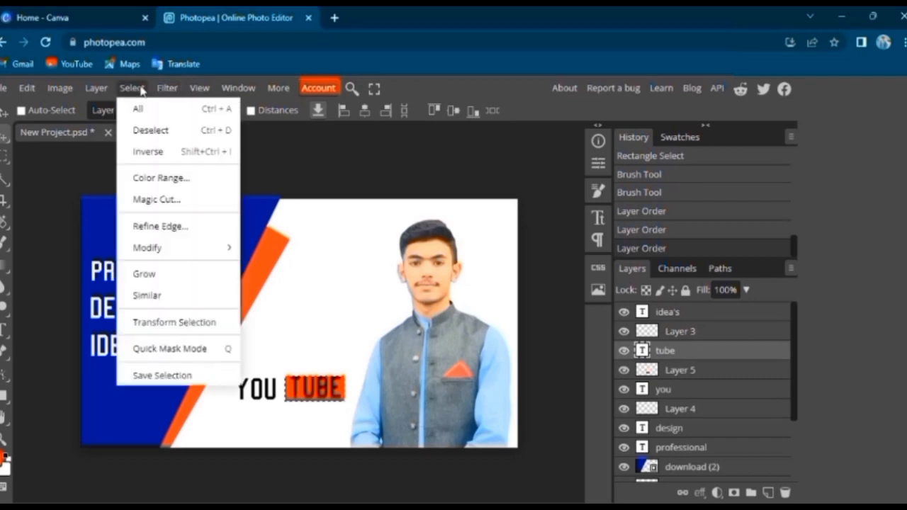
{"action": "left_click", "coordinate": [151, 130]}
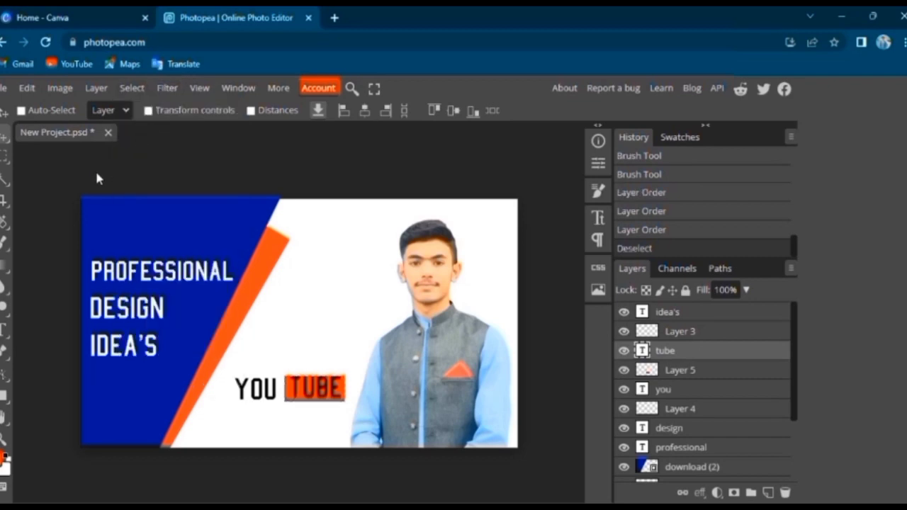
Nudge "tube" slightly left within the orange rectangle and "you" slightly right towards it
{"action": "key", "text": "Left"}
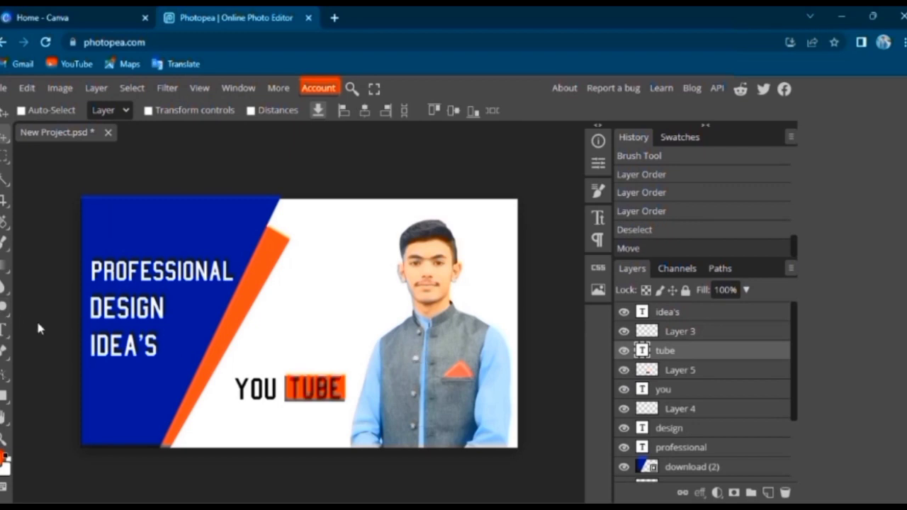
{"action": "left_click", "coordinate": [672, 390]}
{"action": "key", "text": "Right"}
{"action": "key", "text": "Right"}
{"action": "key", "text": "Right"}
{"action": "key", "text": "Right"}
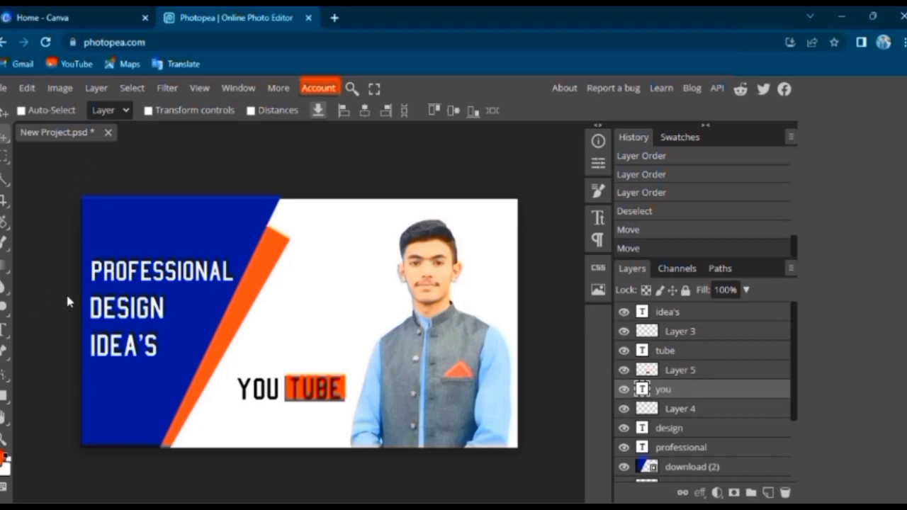
Add a black 90 px text "thumbnail" and move it down and left to sit below "you tube"
{"action": "left_click", "coordinate": [4, 330]}
{"action": "left_click", "coordinate": [41, 337]}
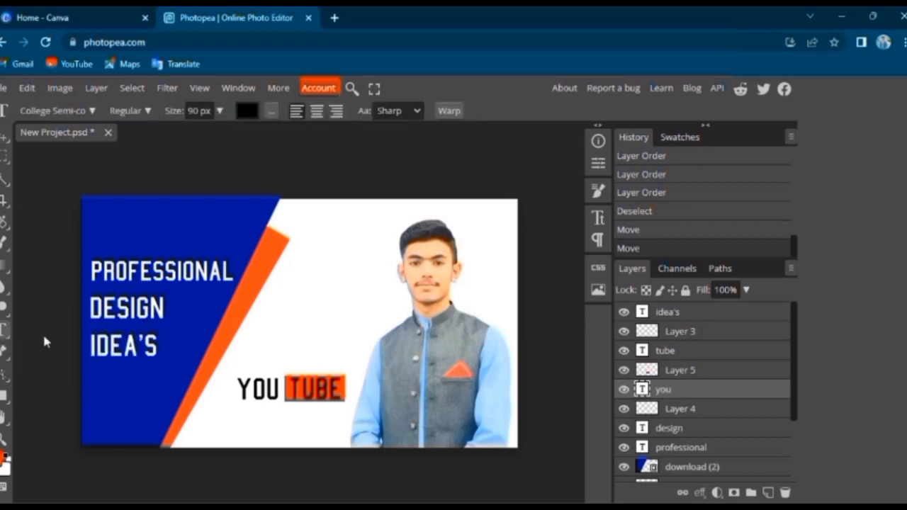
{"action": "left_click", "coordinate": [241, 412]}
{"action": "type", "text": "thumbn"}
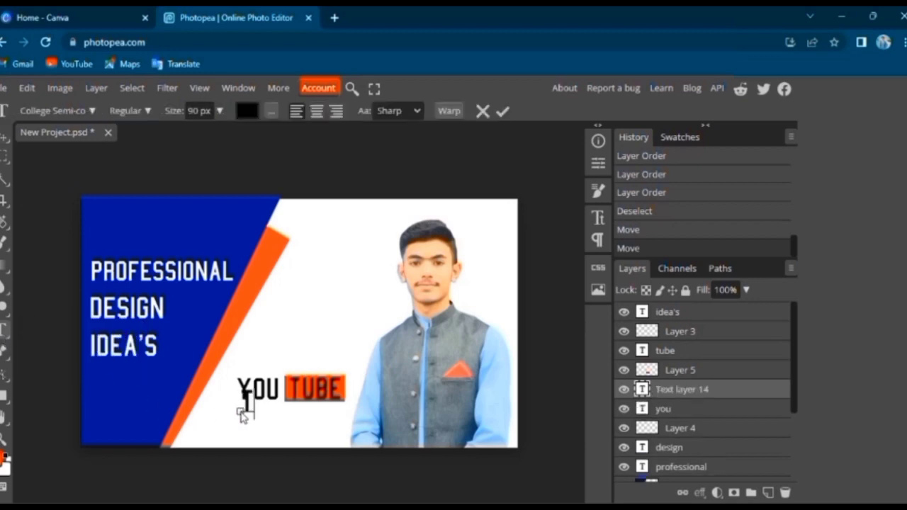
{"action": "type", "text": "ail"}
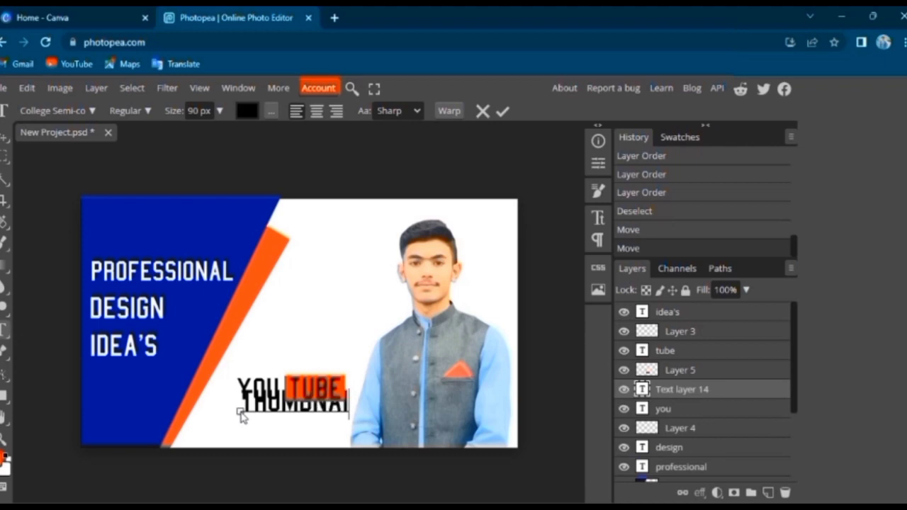
{"action": "left_click", "coordinate": [218, 111]}
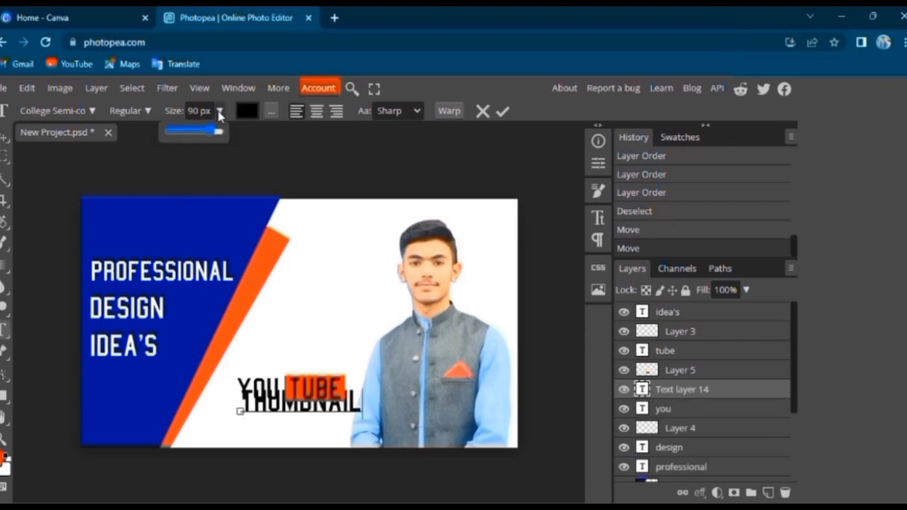
{"action": "left_click", "coordinate": [5, 138]}
{"action": "left_click_drag", "start_coordinate": [276, 410], "coordinate": [260, 433]}
{"action": "left_click_drag", "start_coordinate": [344, 429], "coordinate": [341, 432]}
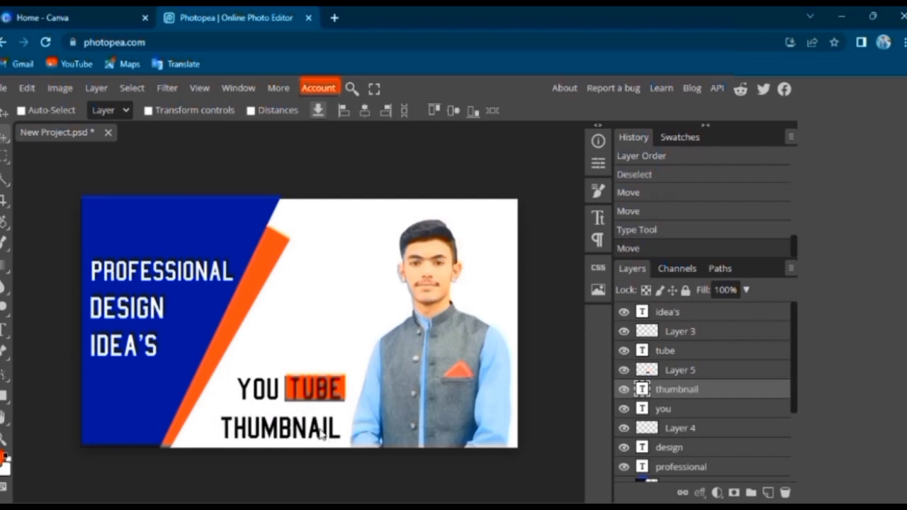
Change the colour of the "thumbnail" text to the preset orange-red swatch
{"action": "double_click", "coordinate": [320, 434]}
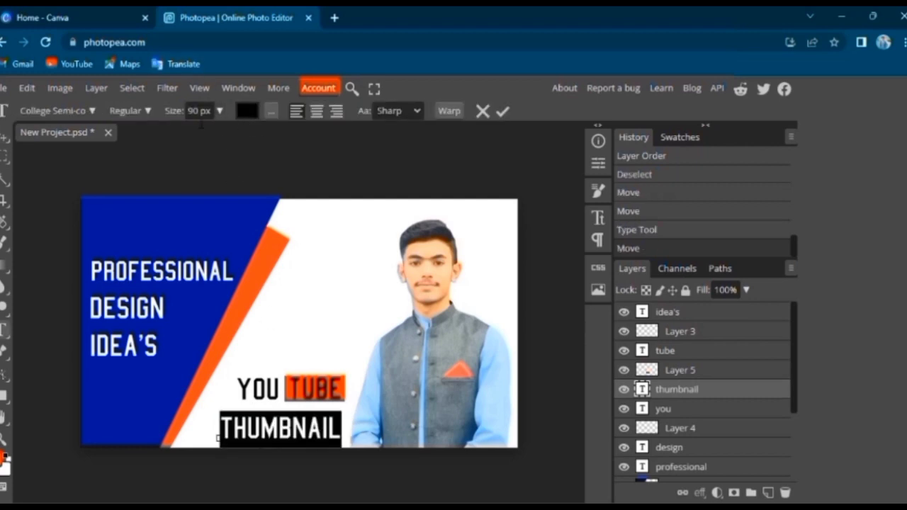
{"action": "left_click", "coordinate": [252, 112]}
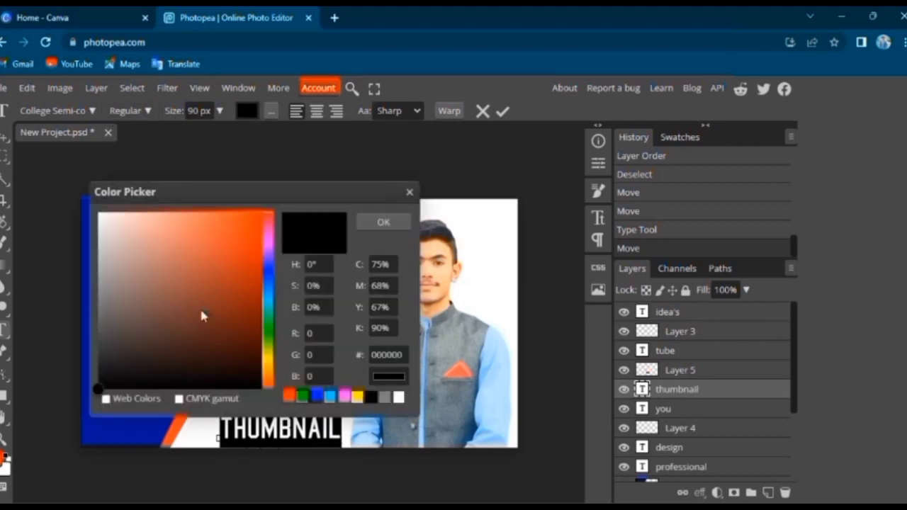
{"action": "left_click", "coordinate": [289, 396]}
{"action": "left_click", "coordinate": [382, 223]}
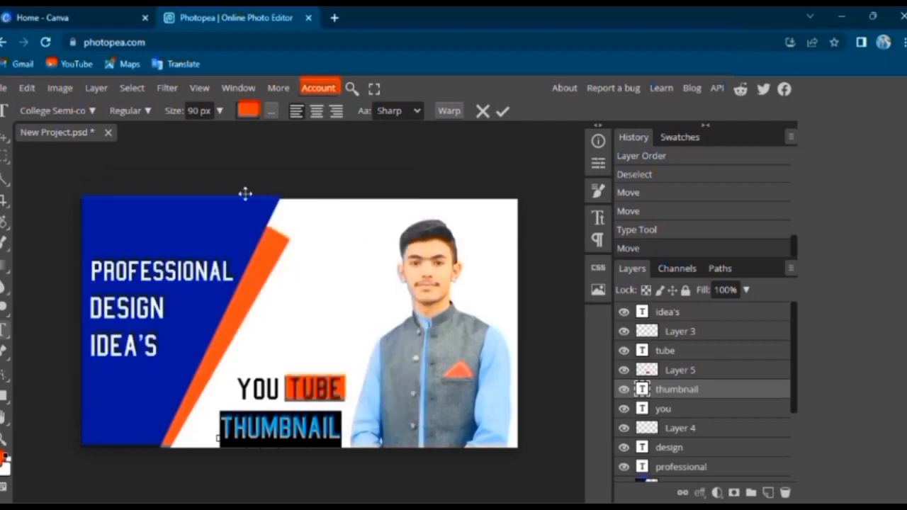
Change the font of the selected "thumbnail" text to Arvo
{"action": "left_click", "coordinate": [91, 111]}
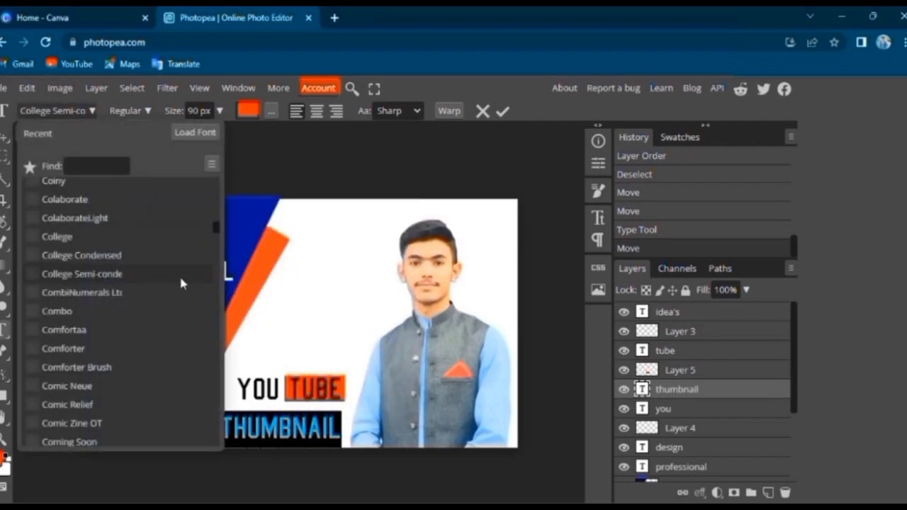
{"action": "left_click_drag", "start_coordinate": [213, 221], "coordinate": [217, 187]}
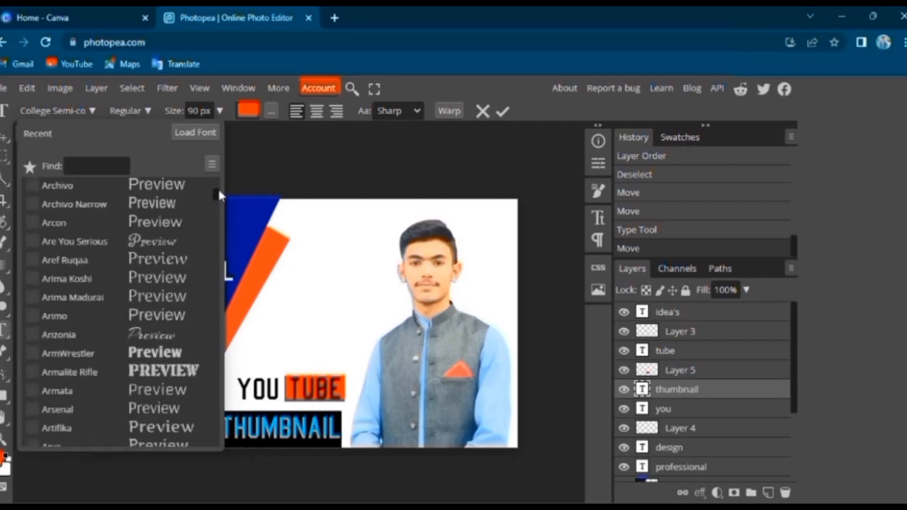
{"action": "left_click", "coordinate": [97, 279]}
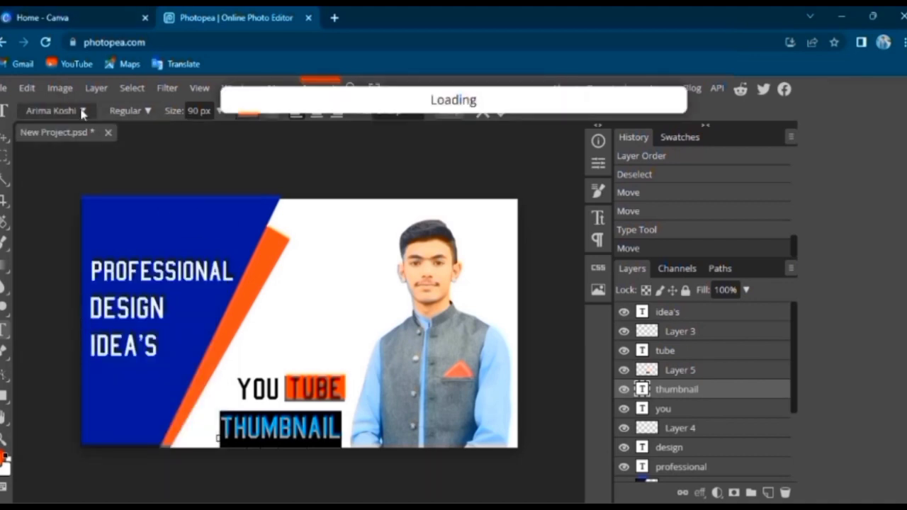
{"action": "left_click", "coordinate": [55, 110]}
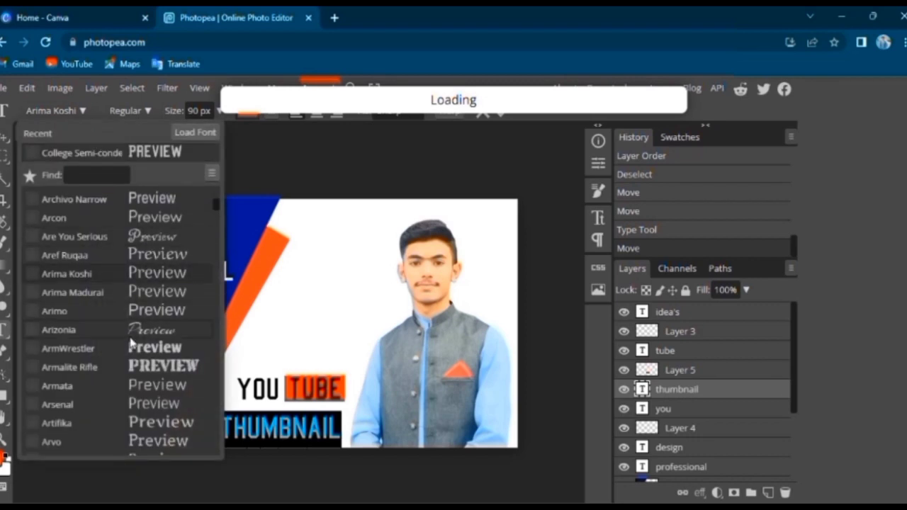
{"action": "left_click", "coordinate": [71, 441]}
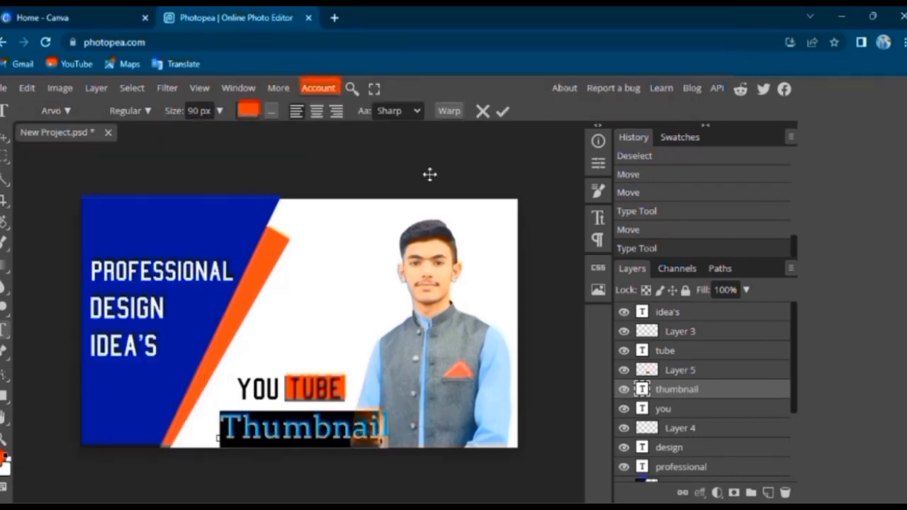
Set the "Thumbnail" text size to 61 px and nudge it slightly up and left below "you tube"
{"action": "left_click", "coordinate": [219, 111]}
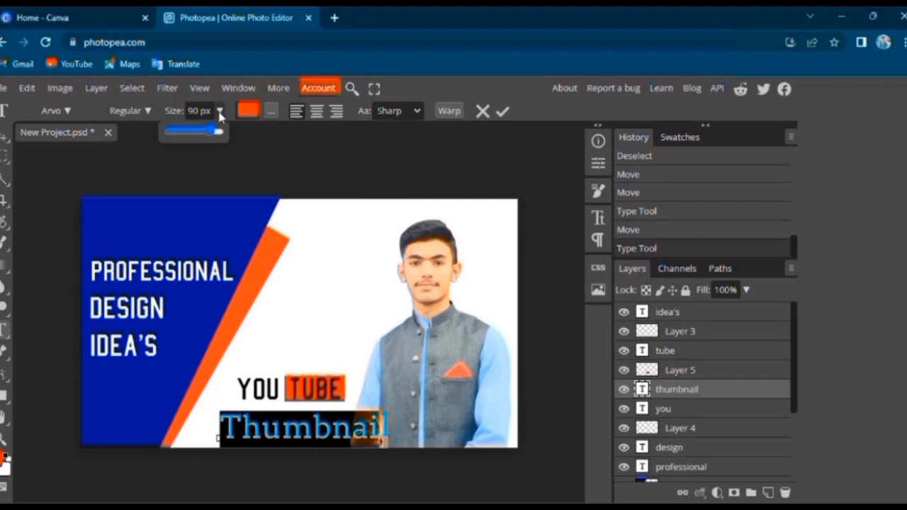
{"action": "left_click_drag", "start_coordinate": [216, 129], "coordinate": [202, 137]}
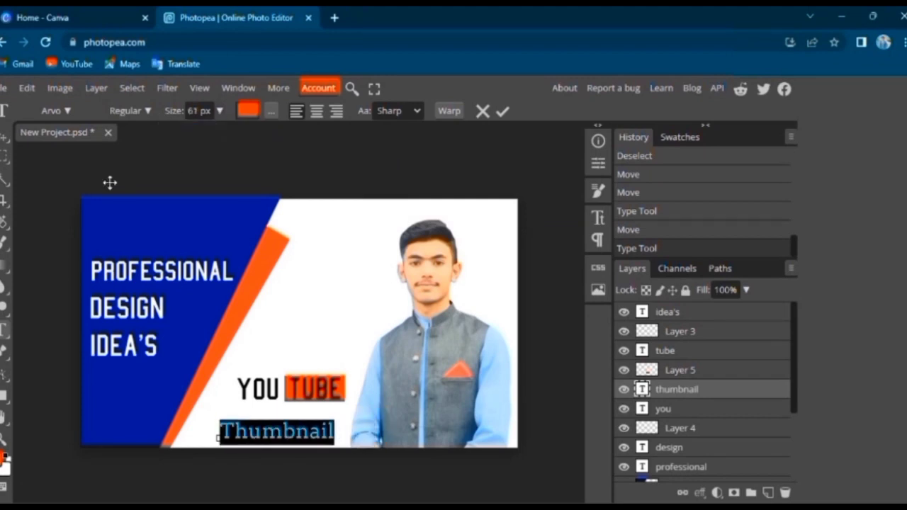
{"action": "left_click", "coordinate": [5, 137]}
{"action": "left_click_drag", "start_coordinate": [240, 433], "coordinate": [238, 427]}
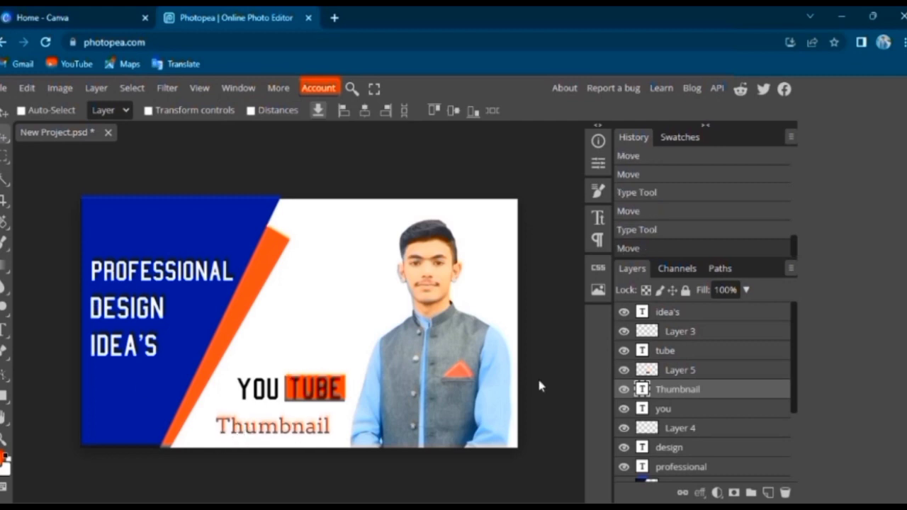
Move "you" down and left to sit above the start of "Thumbnail", and shift "tube" with its orange rectangle left beside it
{"action": "left_click", "coordinate": [678, 411]}
{"action": "left_click_drag", "start_coordinate": [270, 390], "coordinate": [252, 397]}
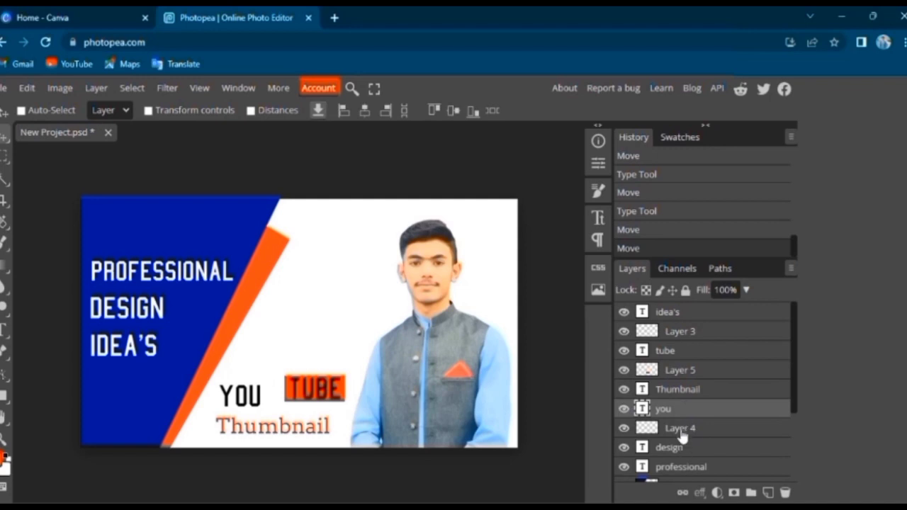
{"action": "left_click", "coordinate": [682, 355]}
{"action": "left_click_drag", "start_coordinate": [306, 398], "coordinate": [331, 400]}
{"action": "left_click", "coordinate": [695, 370]}
{"action": "key", "text": "Left"}
{"action": "key", "text": "Left"}
{"action": "key", "text": "Left"}
{"action": "key", "text": "Left"}
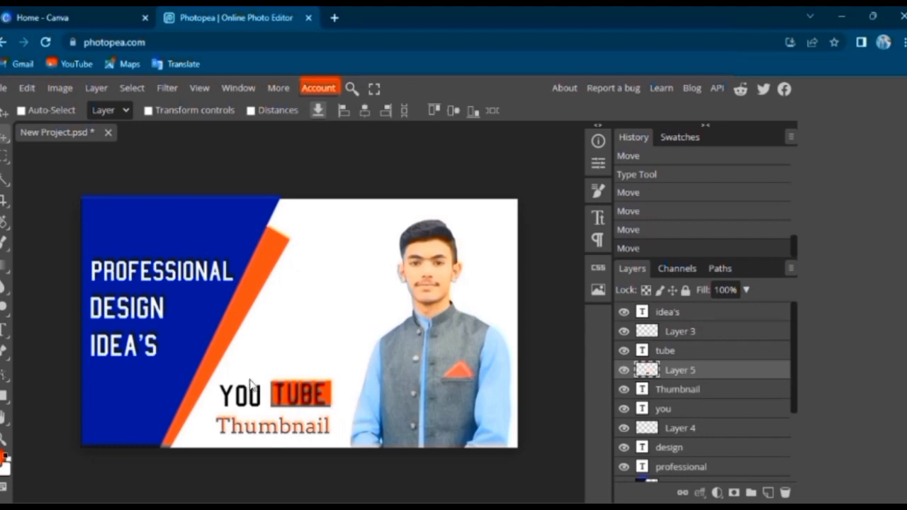
Change the colour of the "tube" text to white (ffffff)
{"action": "double_click", "coordinate": [320, 395]}
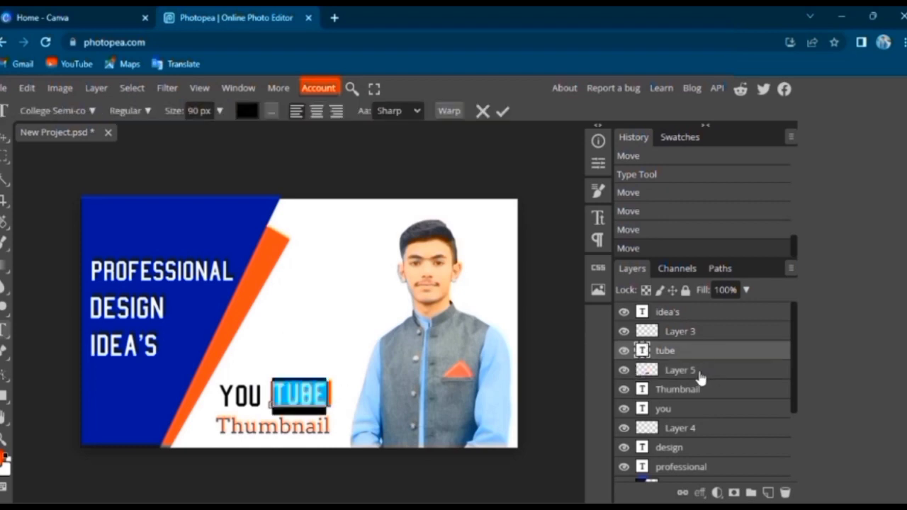
{"action": "left_click", "coordinate": [247, 111]}
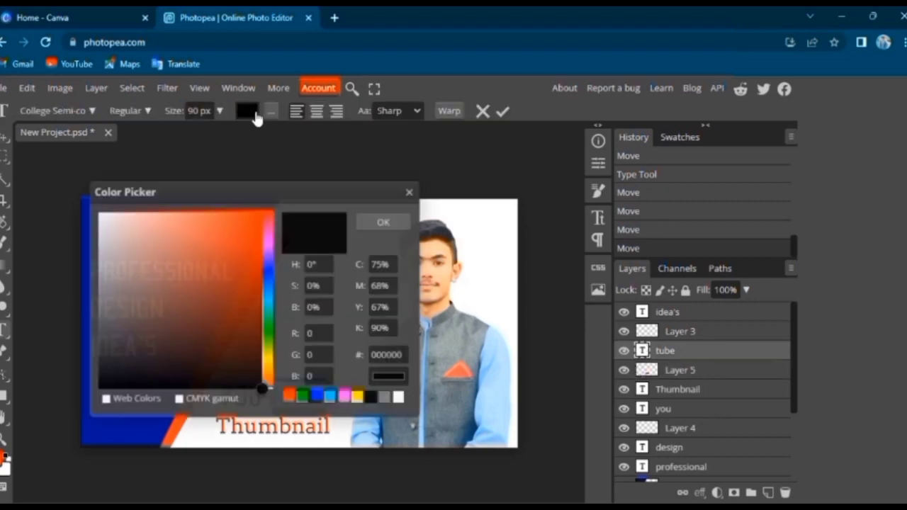
{"action": "left_click", "coordinate": [398, 398]}
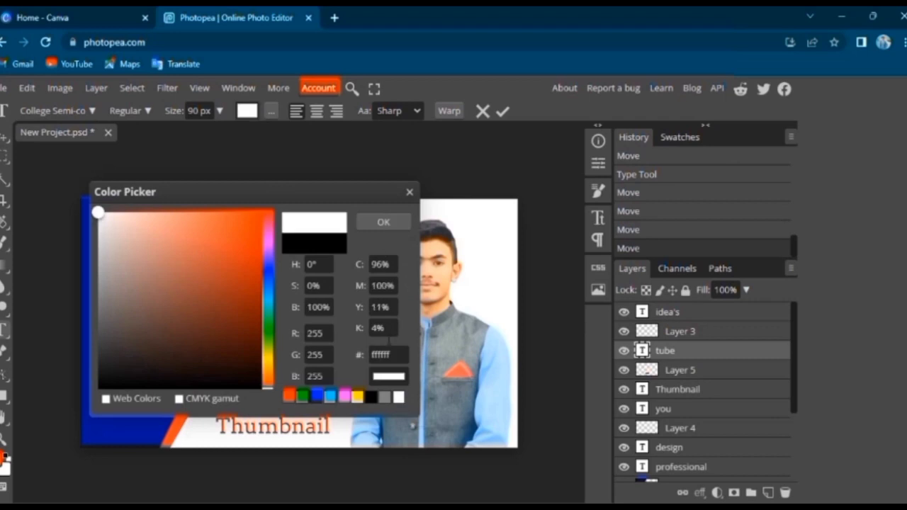
{"action": "left_click", "coordinate": [382, 221]}
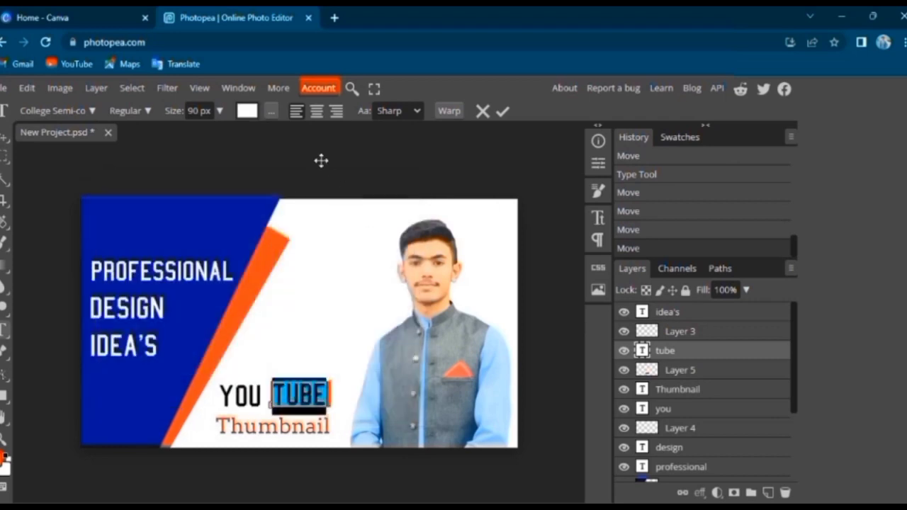
{"action": "left_click", "coordinate": [3, 139]}
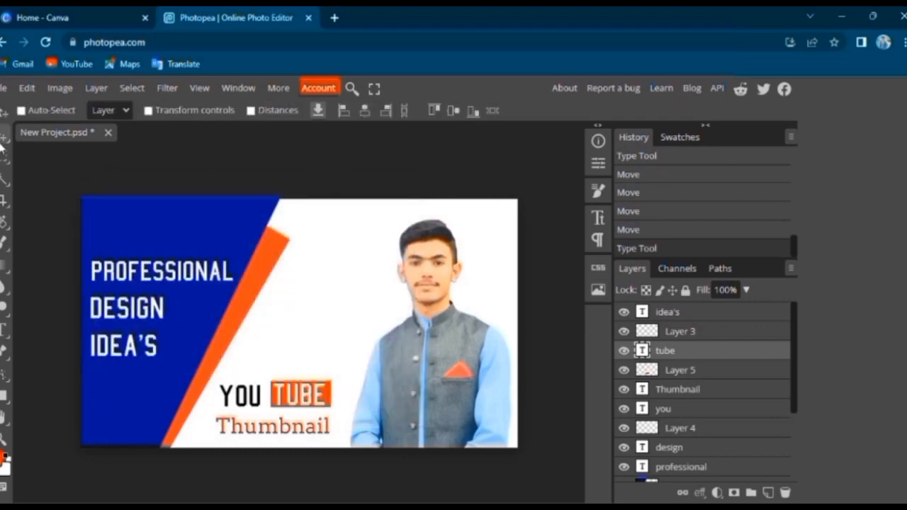
Set the size of the "you" text to 74 px
{"action": "double_click", "coordinate": [262, 401]}
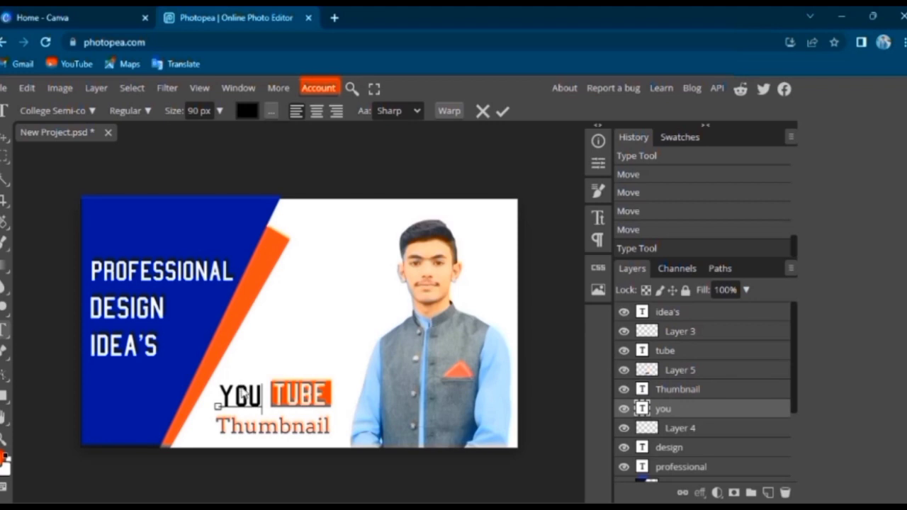
{"action": "left_click_drag", "start_coordinate": [266, 396], "coordinate": [217, 398]}
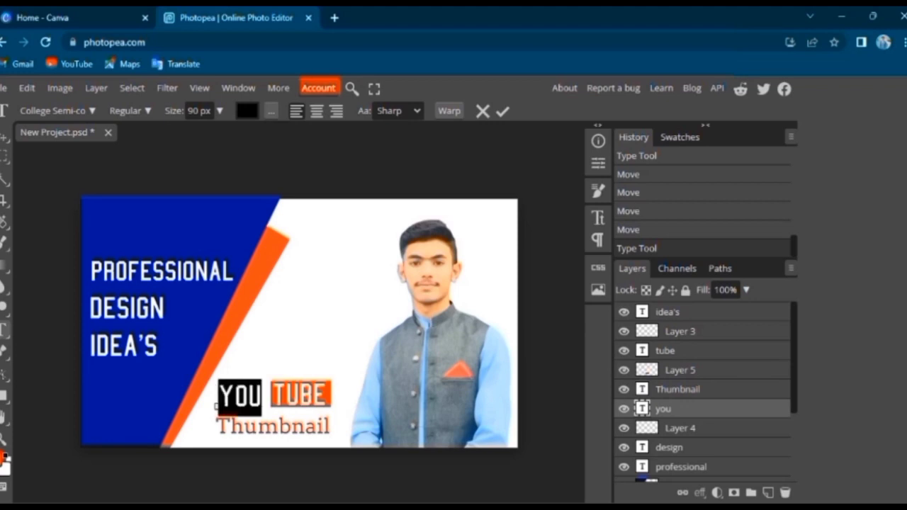
{"action": "left_click", "coordinate": [216, 111]}
{"action": "left_click_drag", "start_coordinate": [210, 133], "coordinate": [209, 134]}
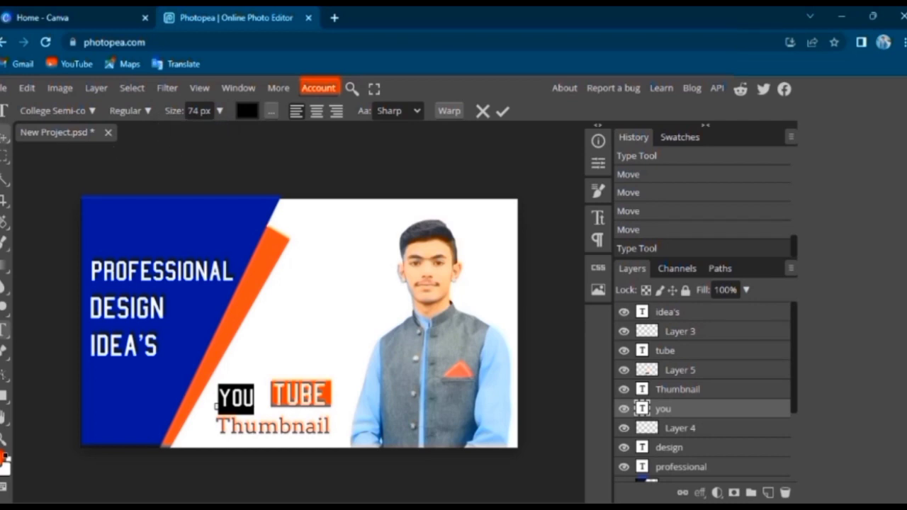
{"action": "left_click", "coordinate": [4, 138]}
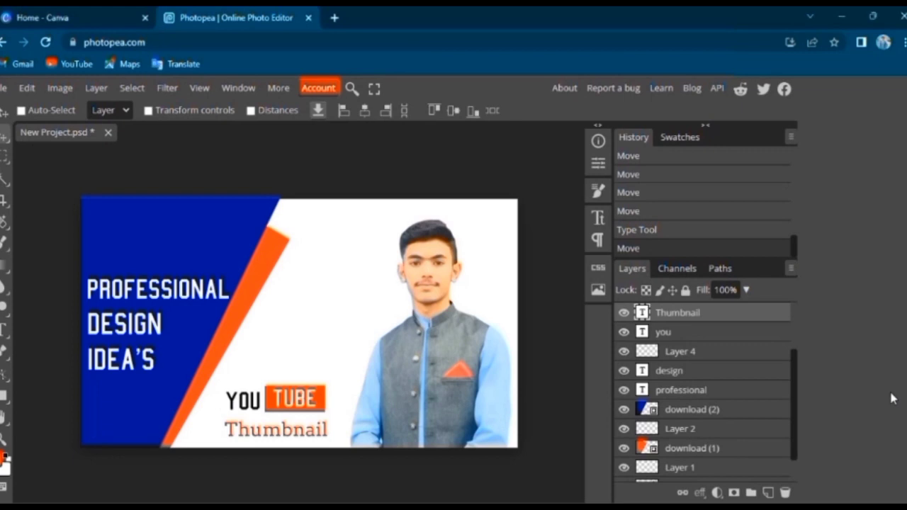
Try a 4 px black outside stroke on the portrait layer through its blending options
{"action": "left_click_drag", "start_coordinate": [795, 366], "coordinate": [795, 424]}
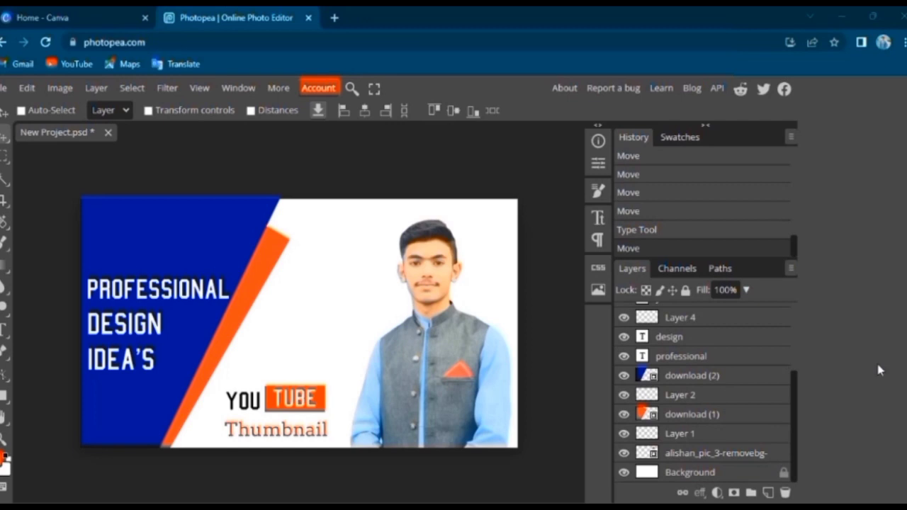
{"action": "left_click", "coordinate": [709, 457]}
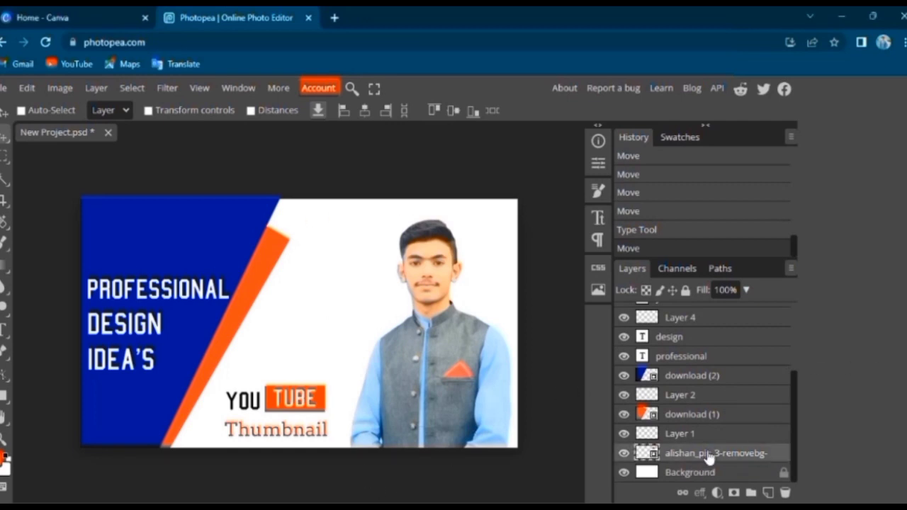
{"action": "right_click", "coordinate": [709, 457]}
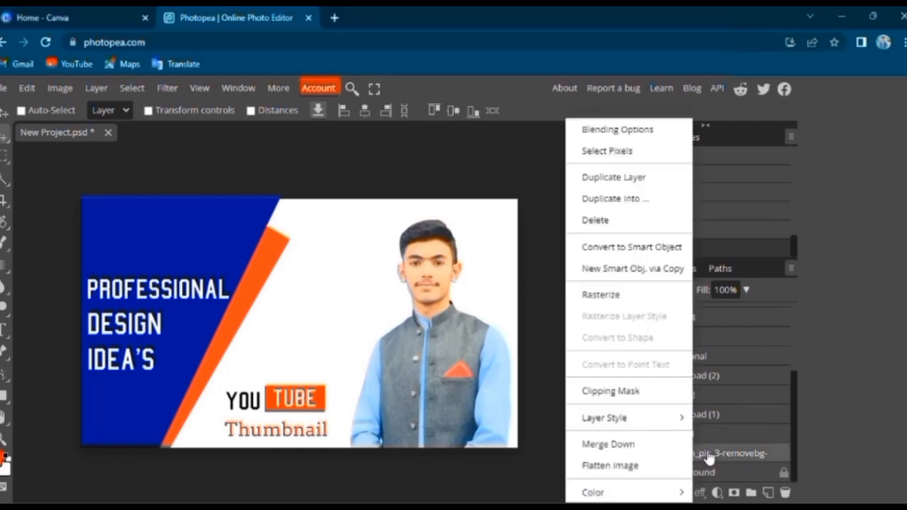
{"action": "left_click", "coordinate": [589, 130]}
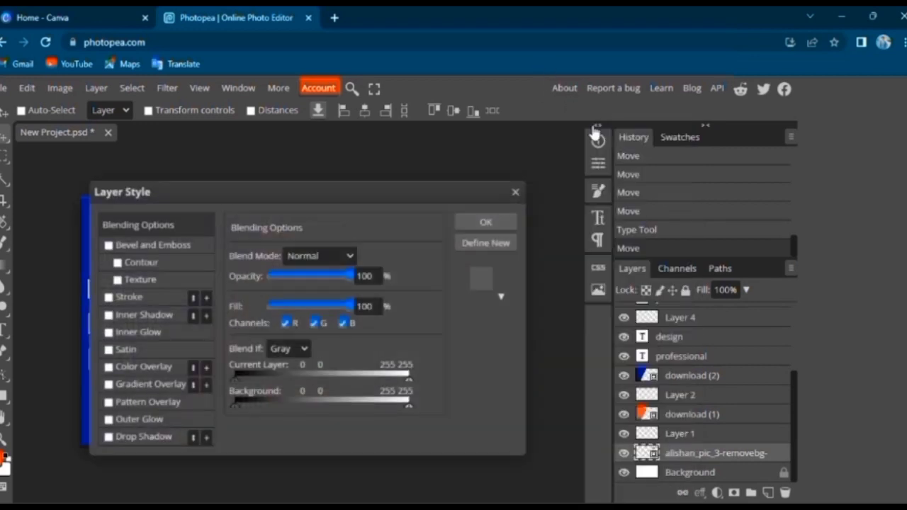
{"action": "left_click", "coordinate": [127, 297]}
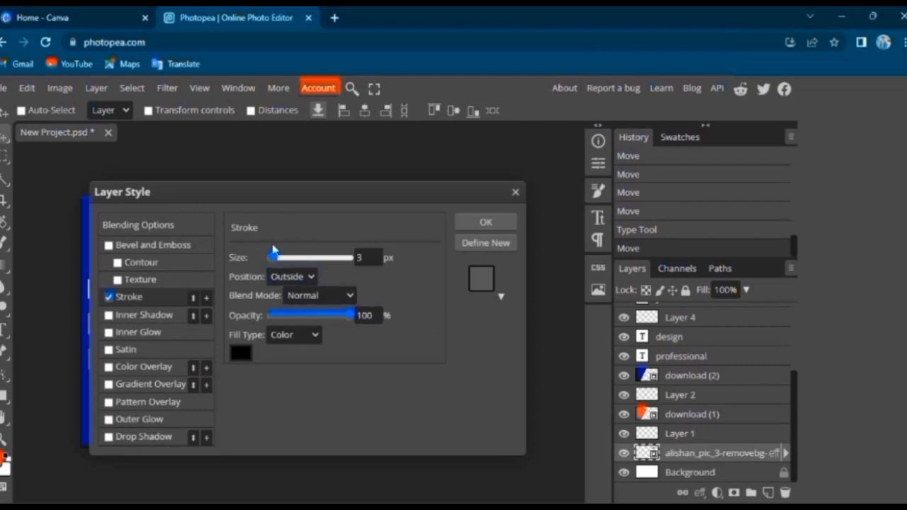
{"action": "mouse_move", "coordinate": [275, 258]}
{"action": "left_mouse_down"}
{"action": "mouse_move", "coordinate": [330, 262]}
{"action": "mouse_move", "coordinate": [273, 264]}
{"action": "left_mouse_up"}
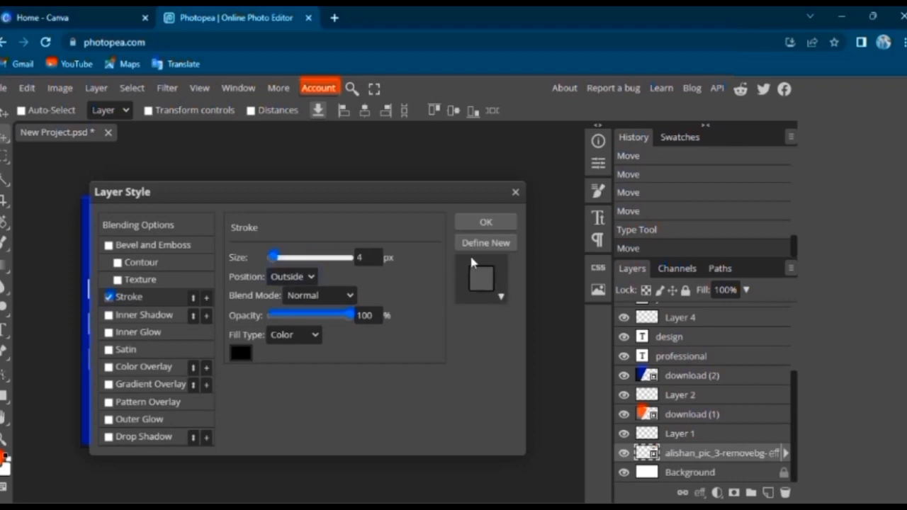
{"action": "left_click", "coordinate": [241, 353]}
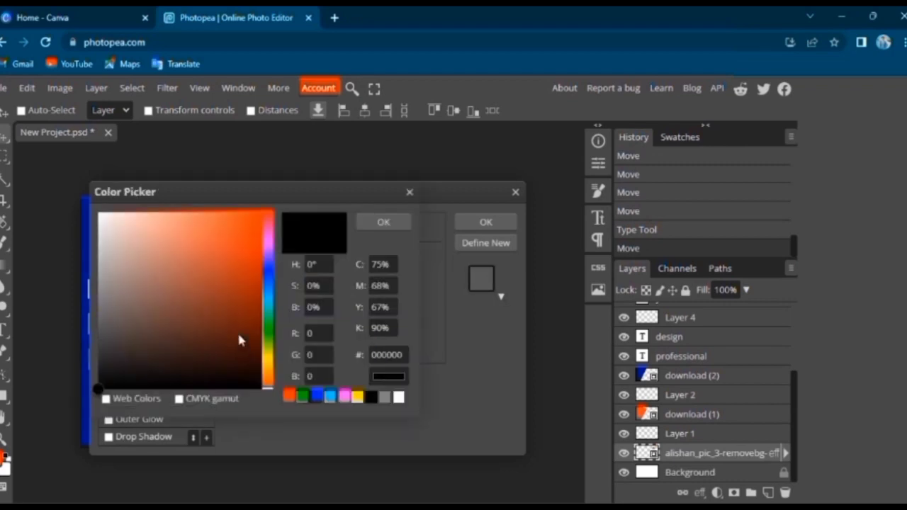
{"action": "left_click", "coordinate": [410, 193]}
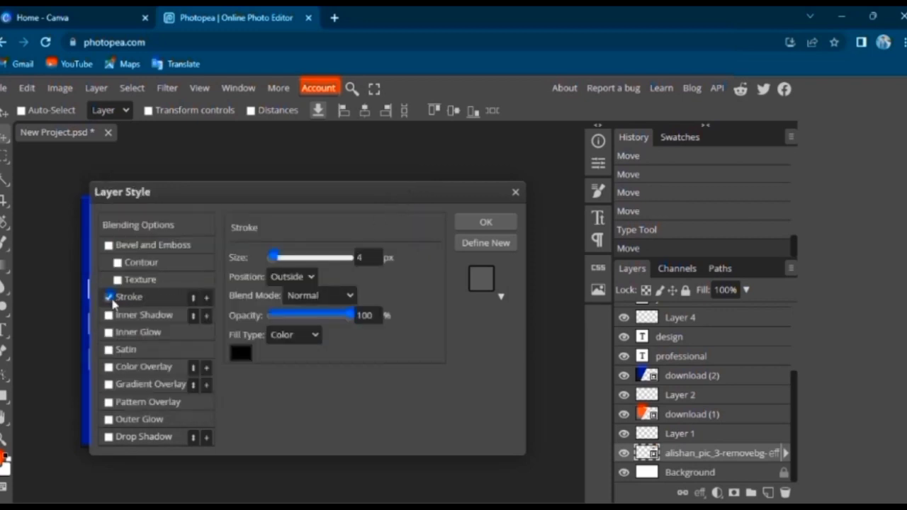
Try an outer glow on the portrait instead of the stroke, and discard the layer style changes
{"action": "left_click", "coordinate": [109, 420]}
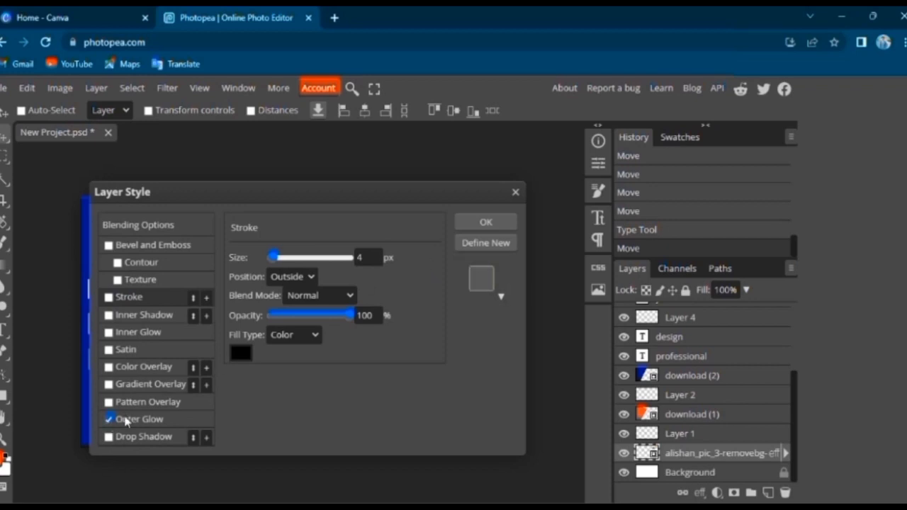
{"action": "left_click", "coordinate": [125, 421]}
{"action": "left_click", "coordinate": [108, 420]}
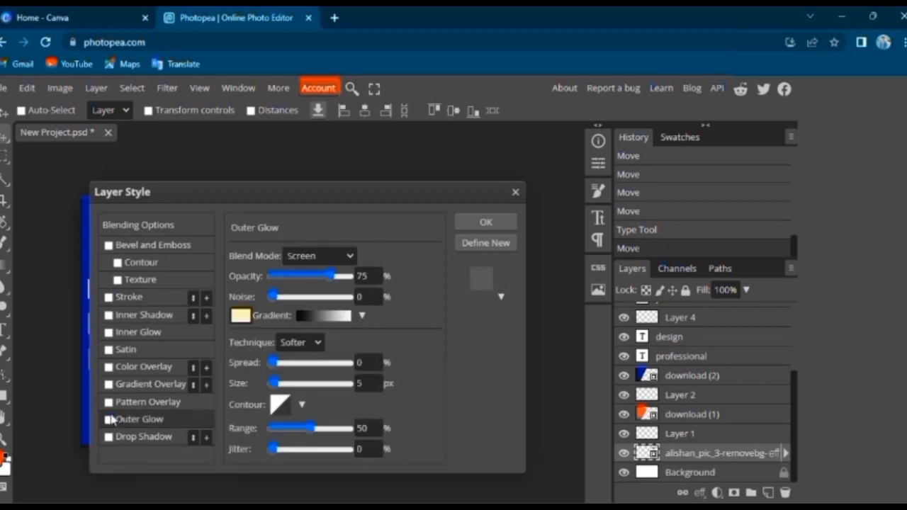
{"action": "left_click", "coordinate": [515, 192]}
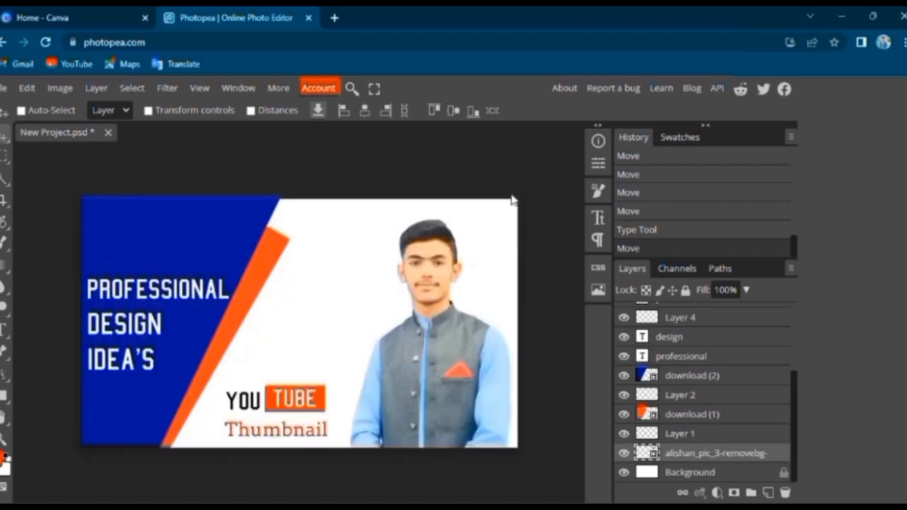